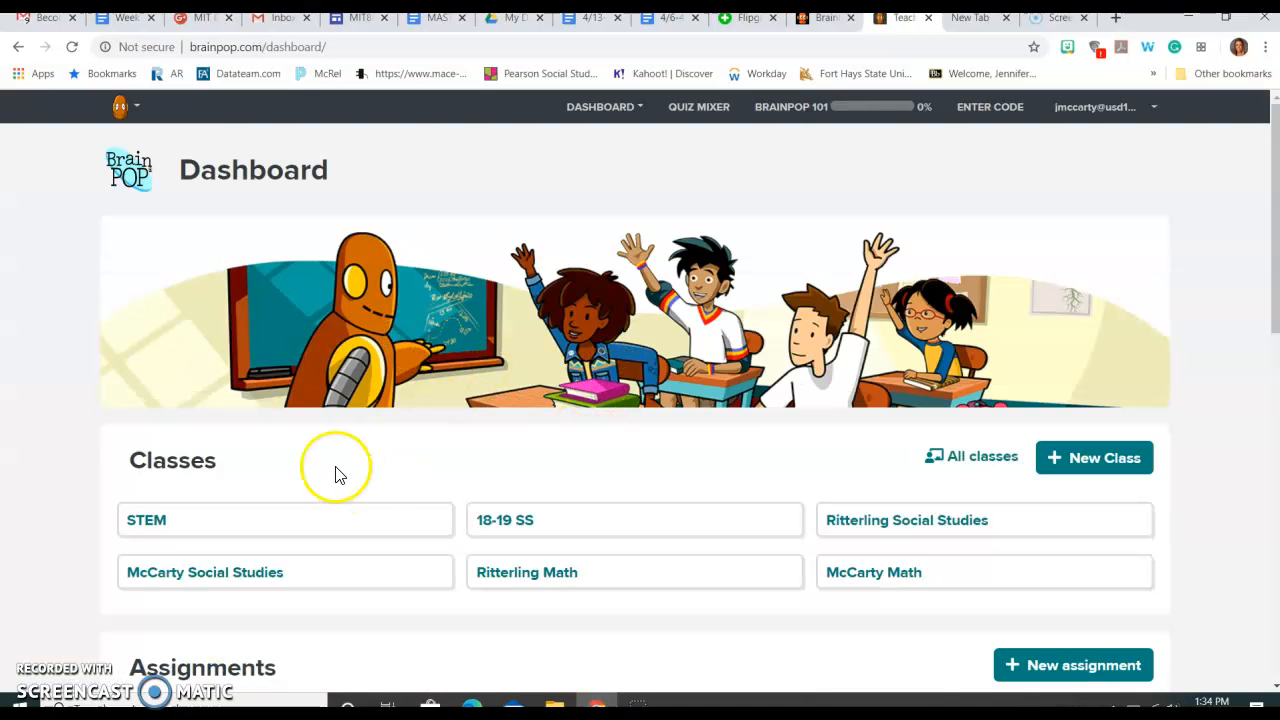
# Step: Create a new class named Remote Learning
pyautogui.click(1113, 470)
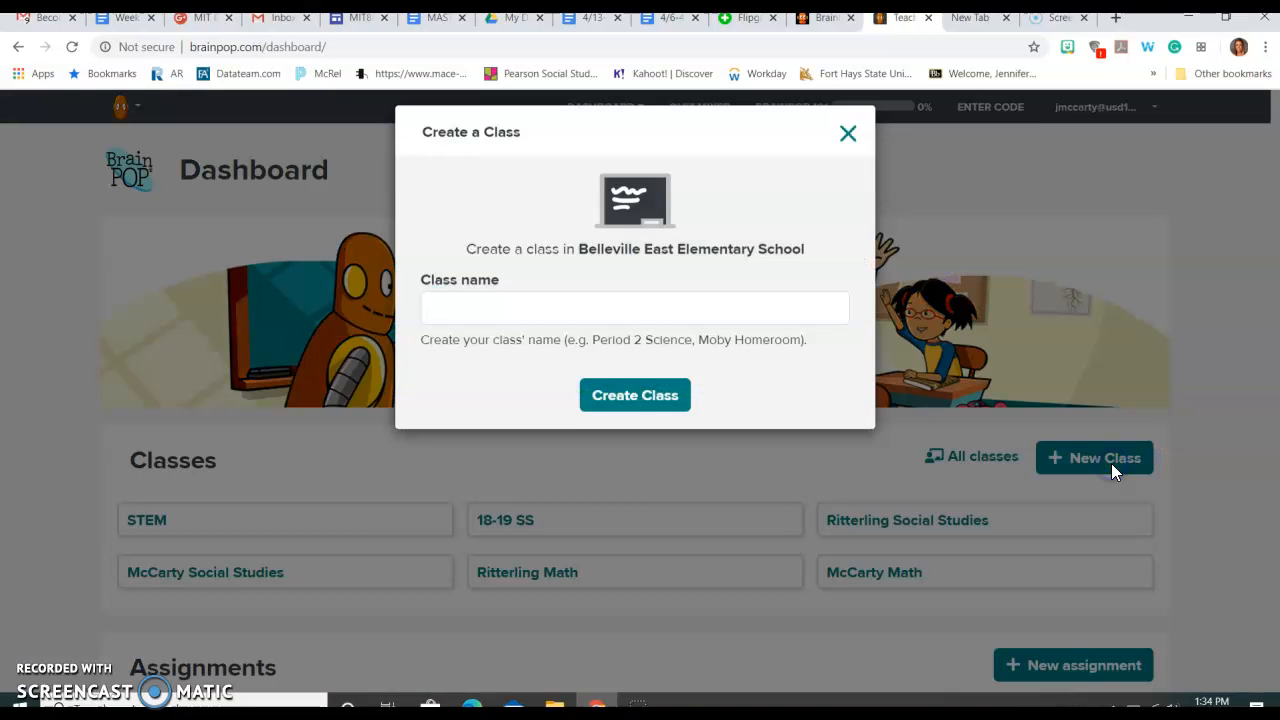
pyautogui.click(510, 313)
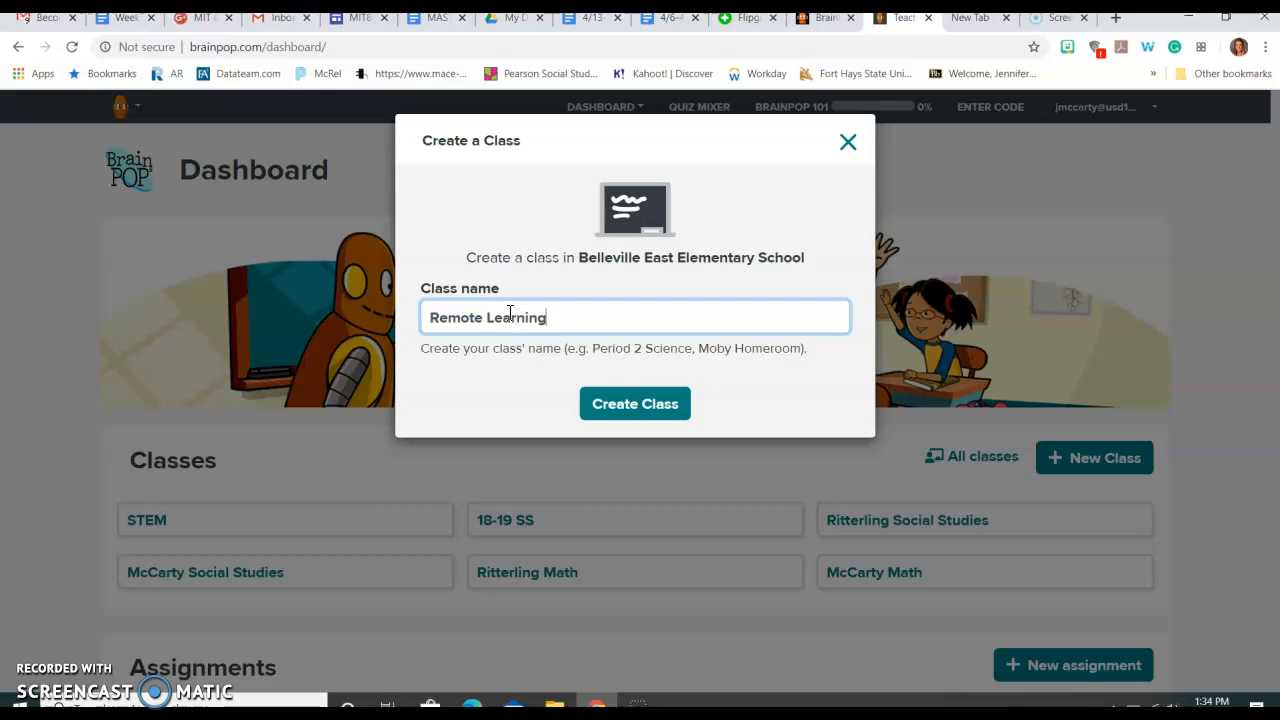
pyautogui.click(595, 402)
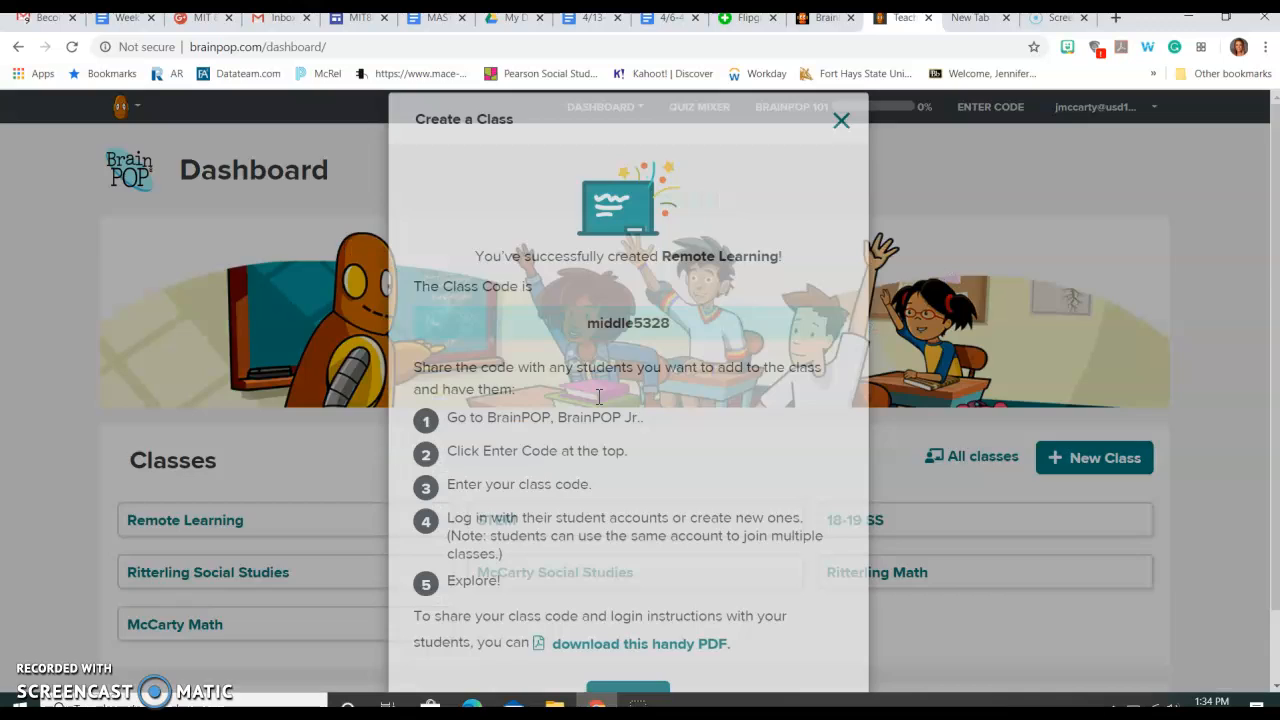
# Step: Open the printable class code PDF from the class created confirmation
pyautogui.scroll(-2, 745, 420)
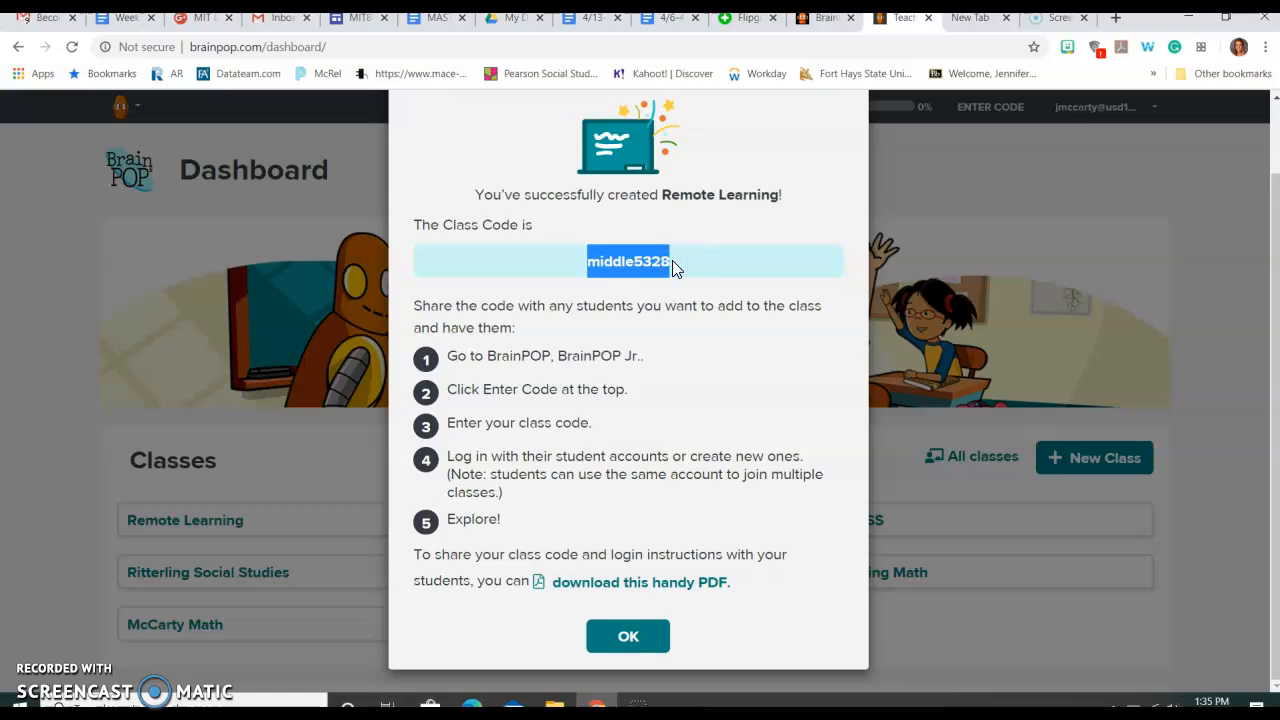
pyautogui.click(661, 588)
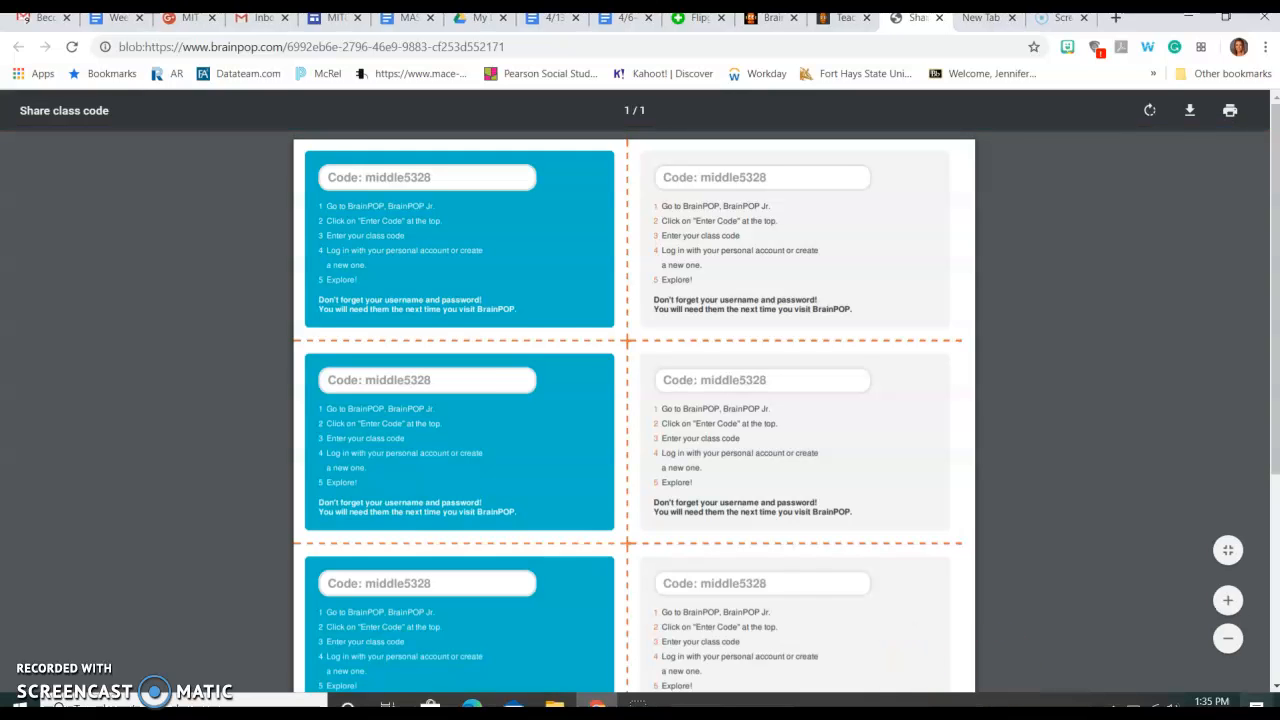
# Step: Take a screen snip of the first class code card in the PDF
pyautogui.click(1257, 705)
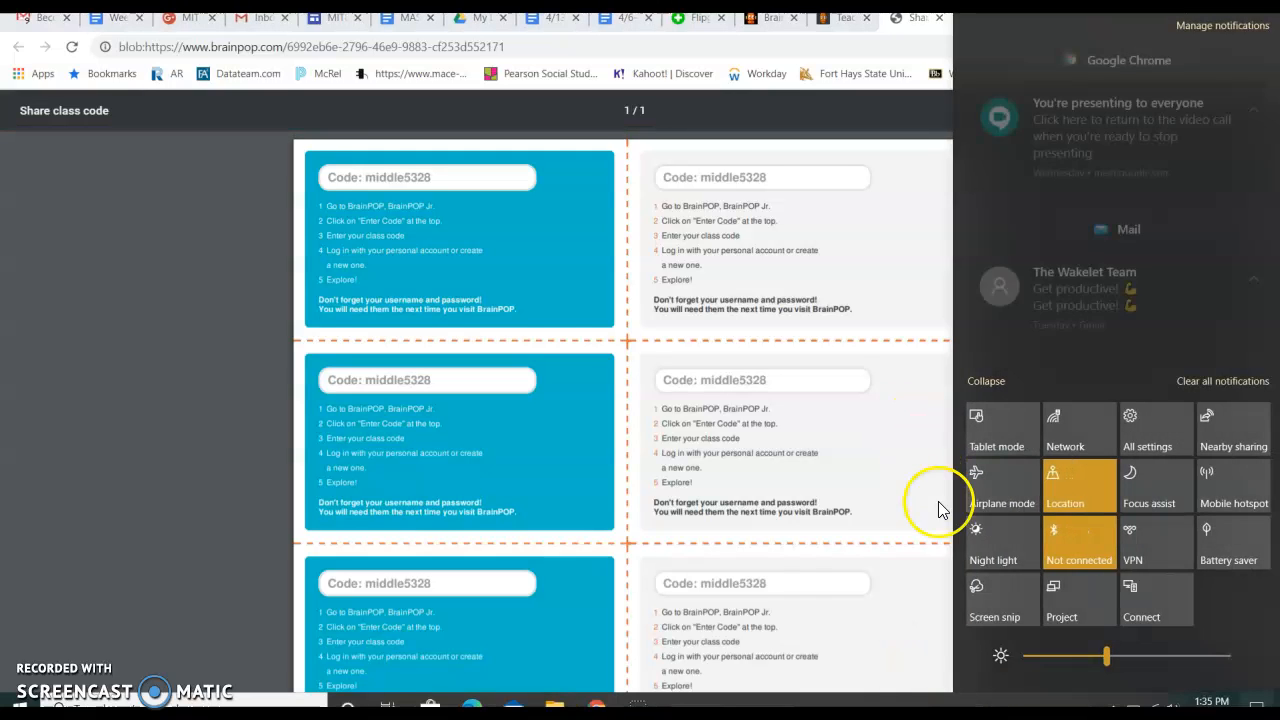
pyautogui.click(1000, 599)
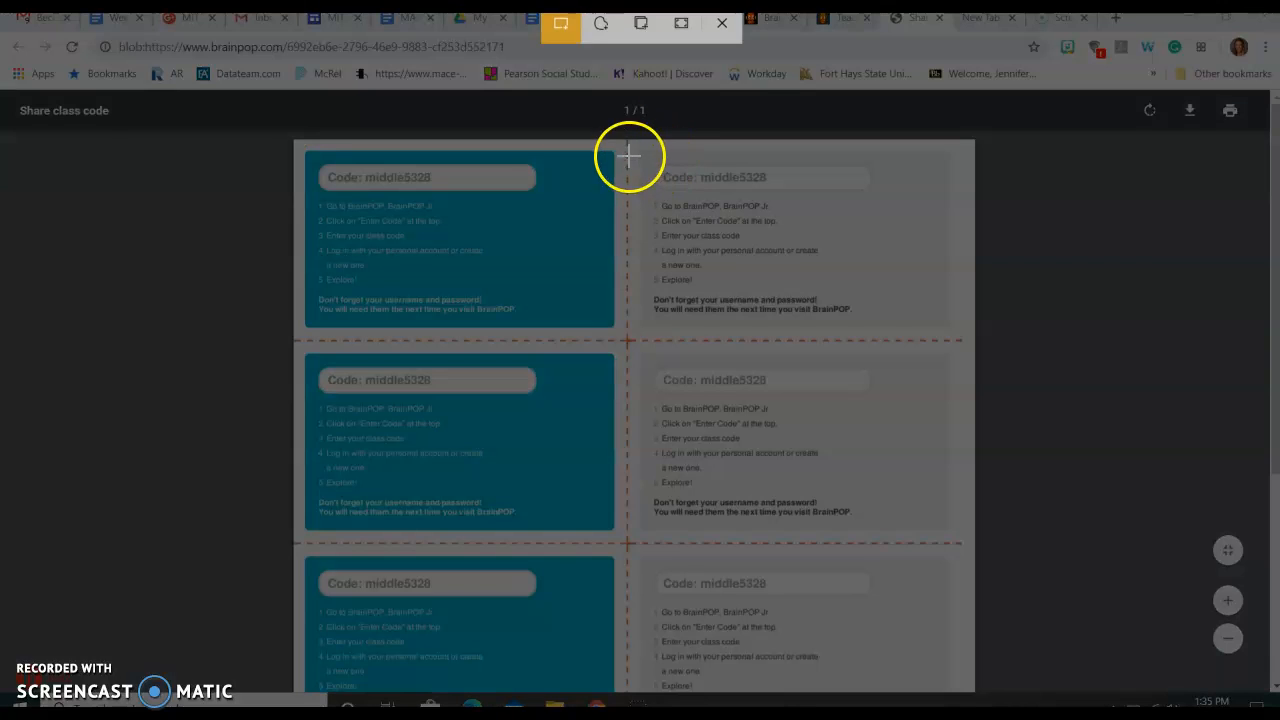
pyautogui.moveTo(628, 138)
pyautogui.mouseDown()
pyautogui.moveTo(720, 314)
pyautogui.moveTo(754, 334)
pyautogui.moveTo(971, 336)
pyautogui.mouseUp()
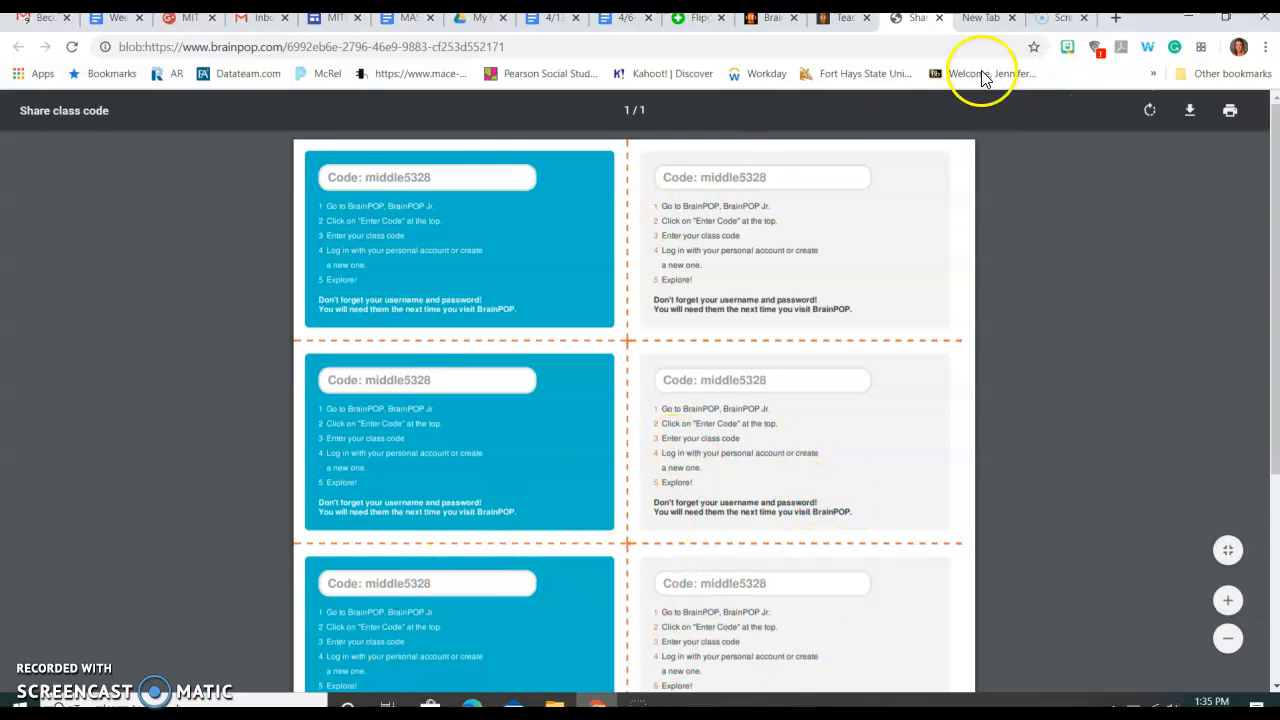
# Step: Return to the dashboard tab and close the class created confirmation
pyautogui.click(833, 27)
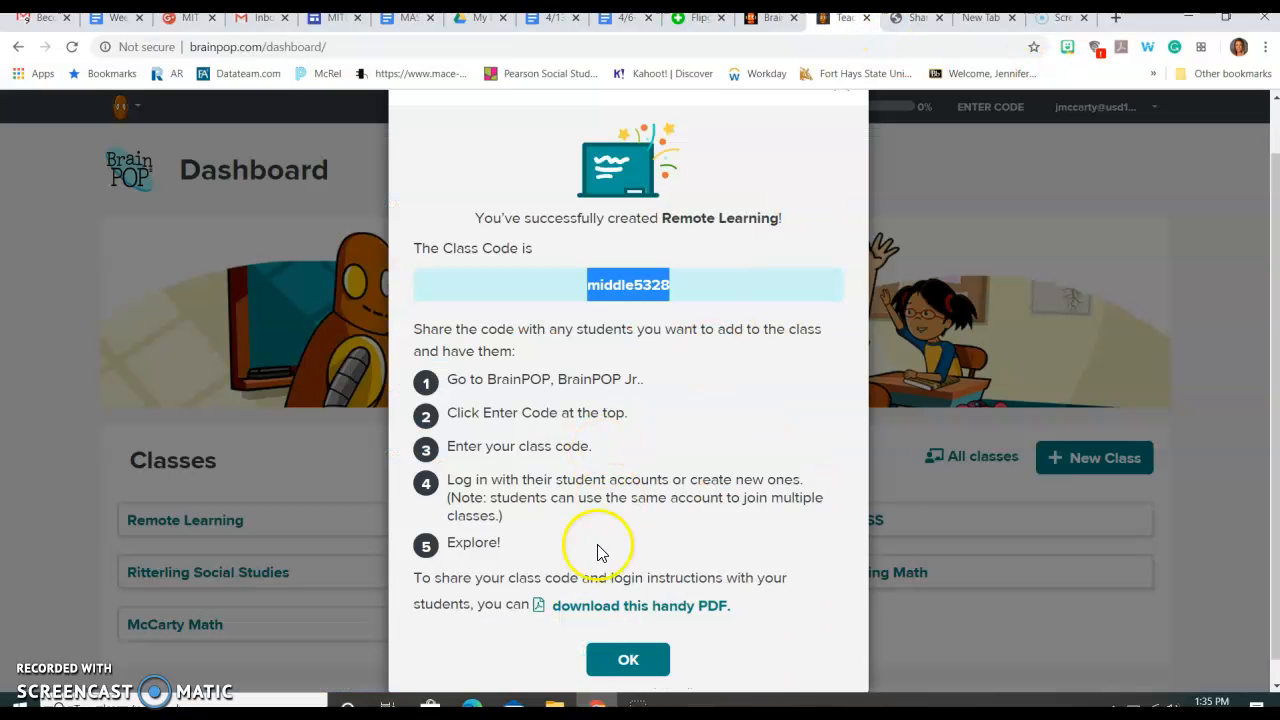
pyautogui.click(617, 664)
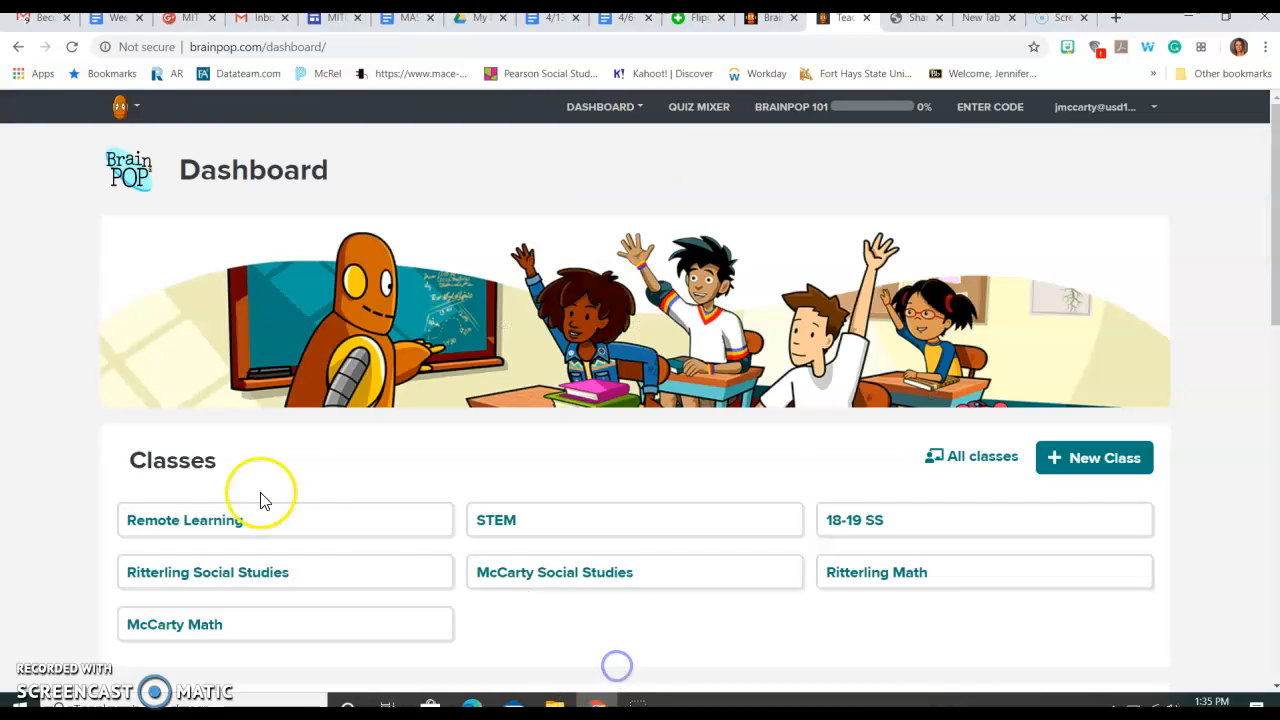
# Step: Open the Remote Learning class and go to its class settings
pyautogui.click(330, 538)
pyautogui.scroll(-6, 594, 475)
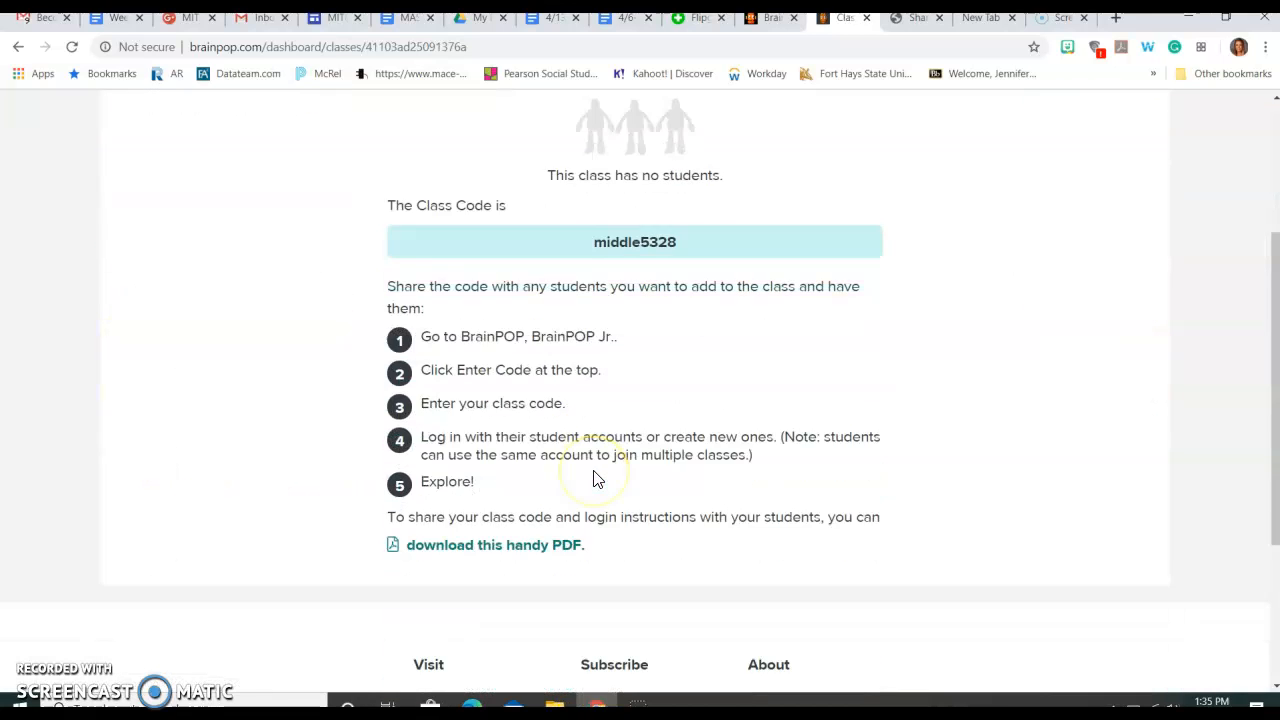
pyautogui.scroll(5, 593, 478)
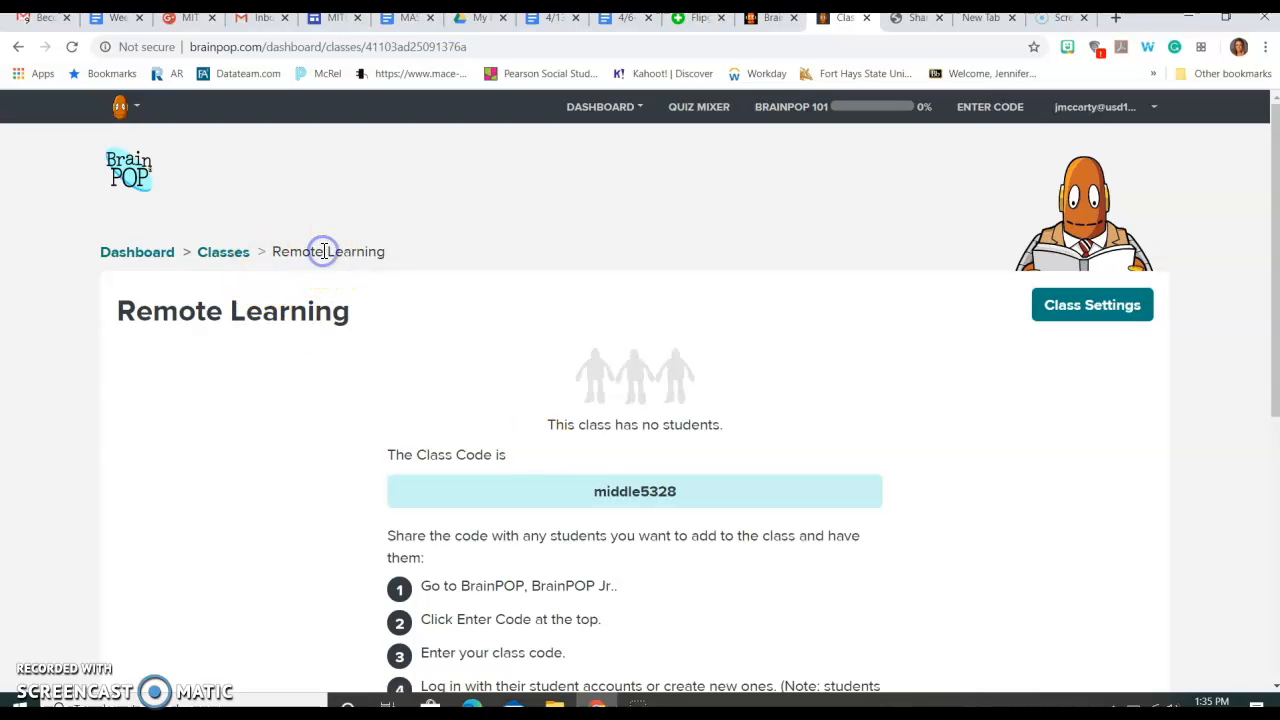
pyautogui.scroll(-1, 530, 445)
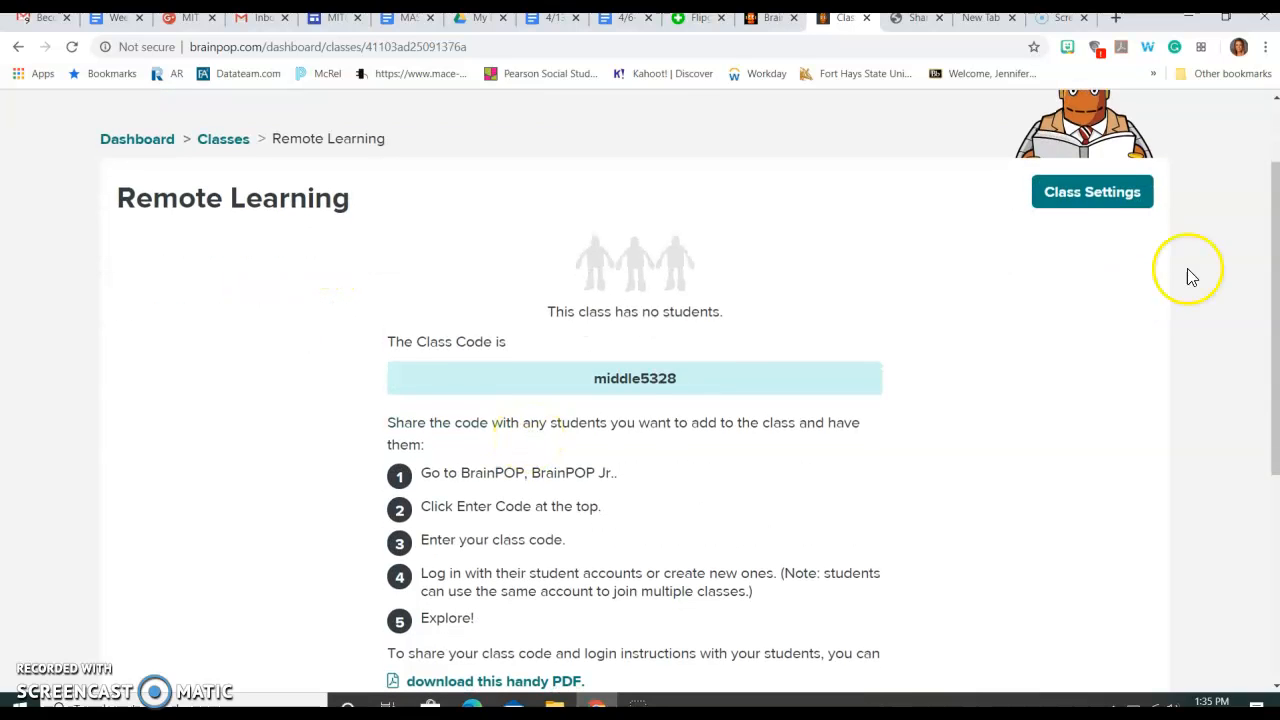
pyautogui.click(1113, 197)
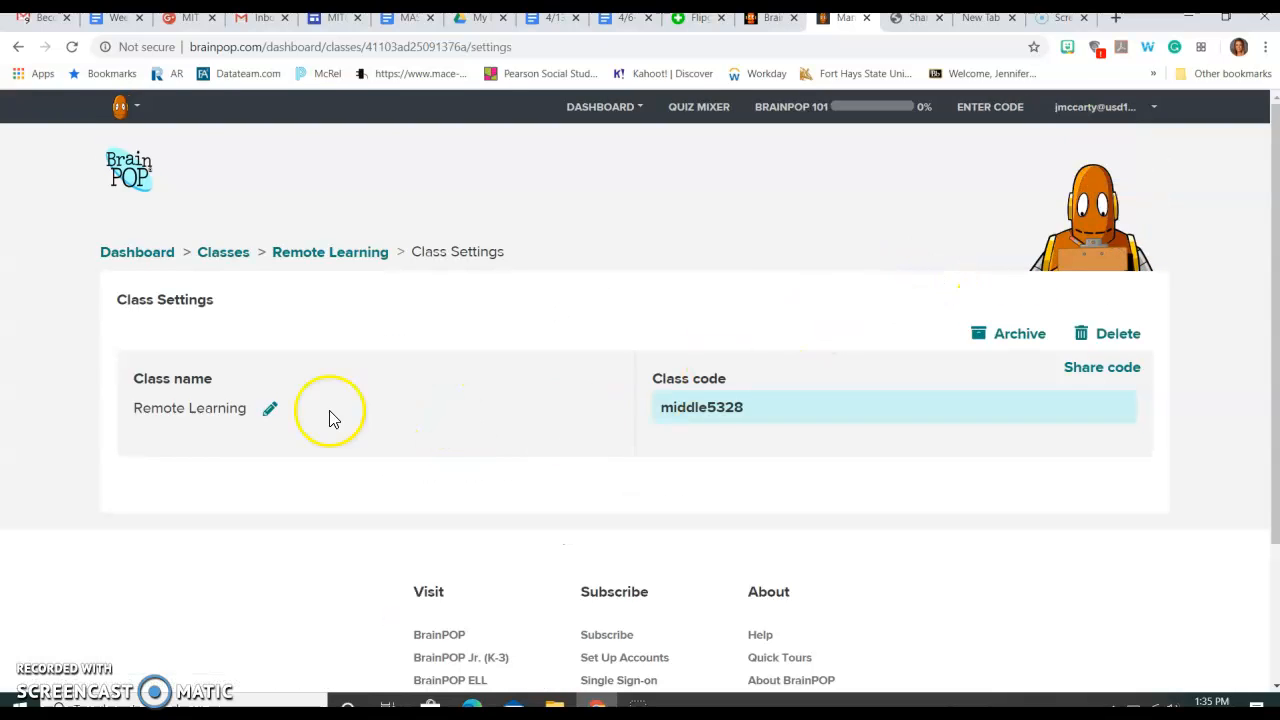
# Step: Open the share code sheet from the class settings and return to the settings tab
pyautogui.click(1121, 368)
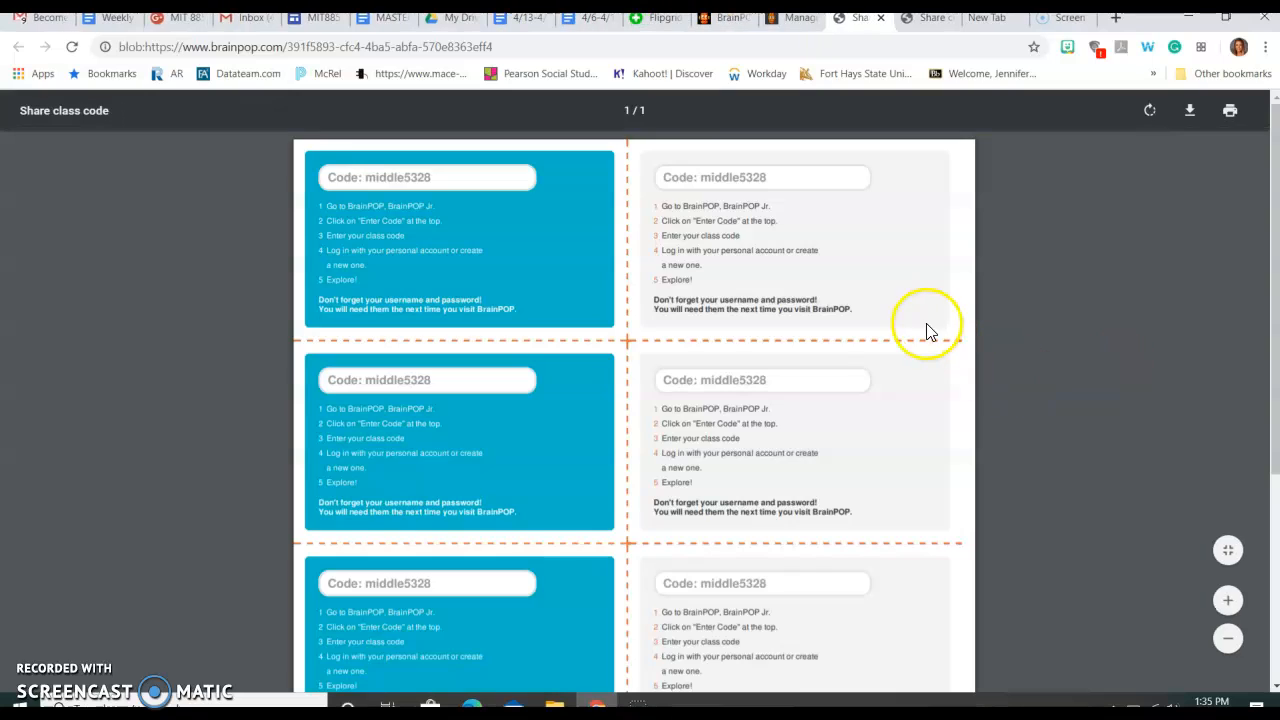
pyautogui.click(790, 18)
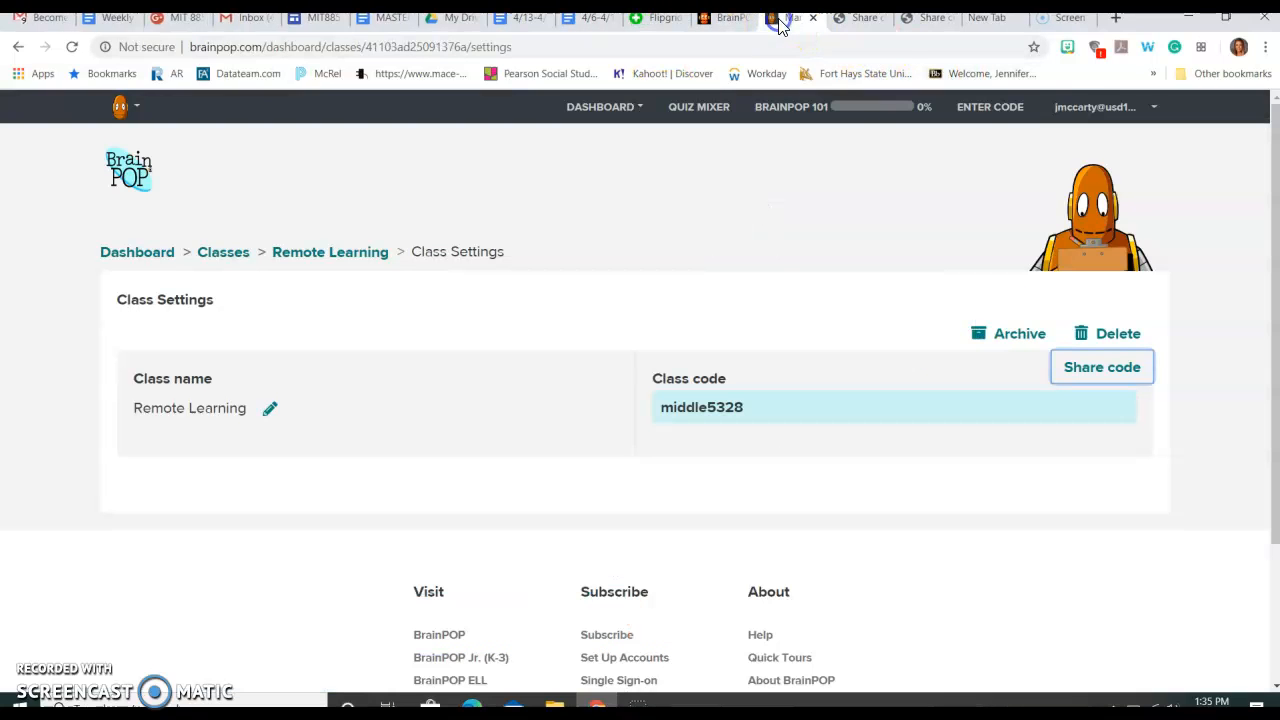
# Step: Log out of the teacher account
pyautogui.click(1082, 108)
pyautogui.click(1092, 177)
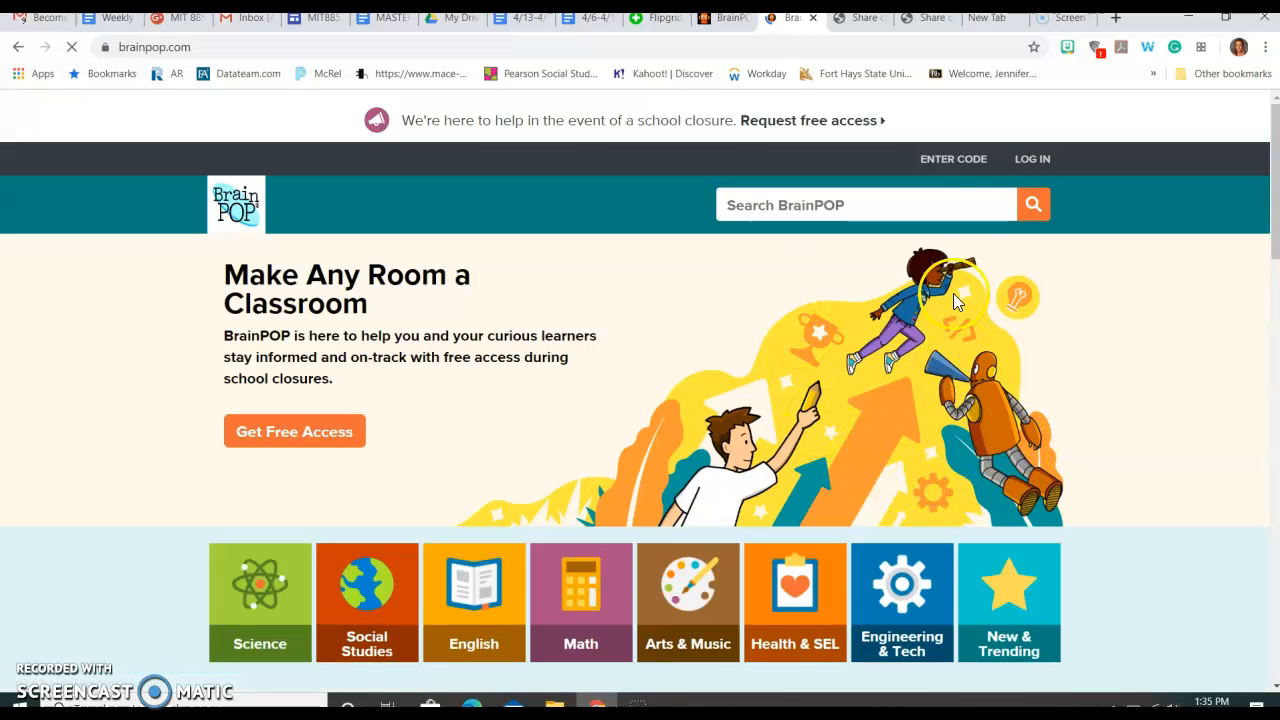
# Step: Open Enter Code, check the class code in the PDF tab, and submit the class code
pyautogui.click(951, 162)
pyautogui.click(663, 247)
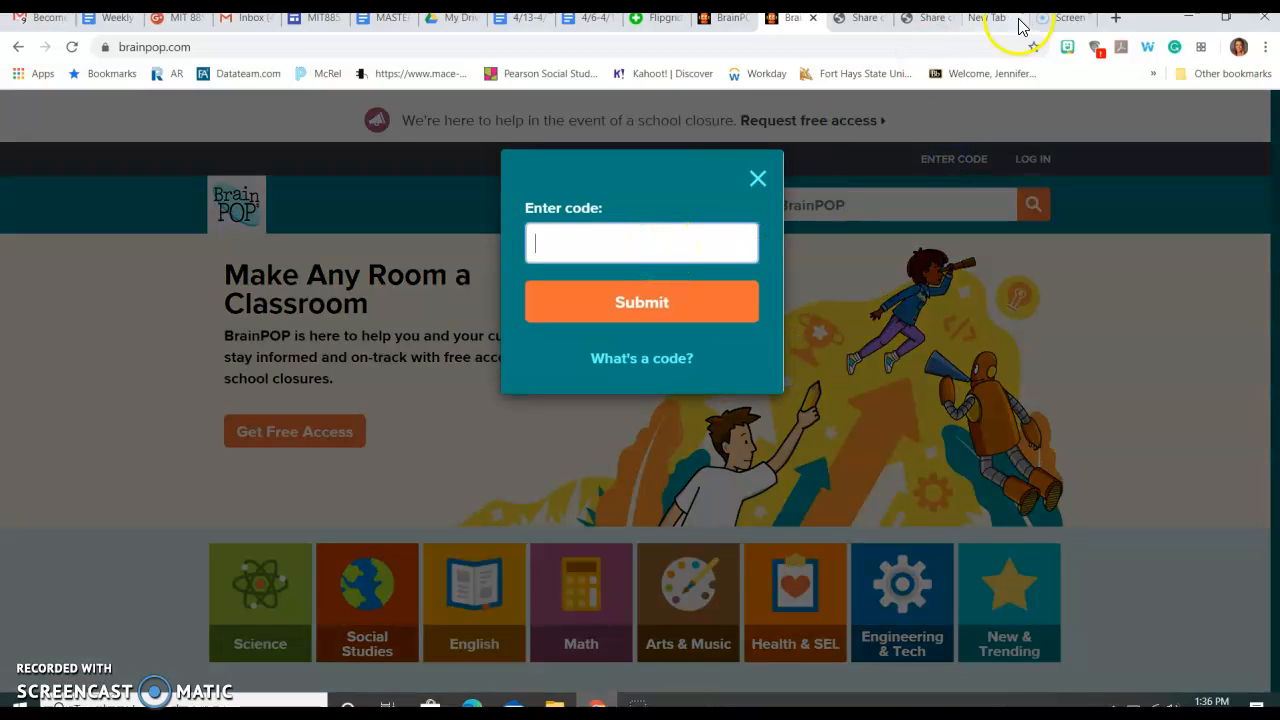
pyautogui.click(945, 17)
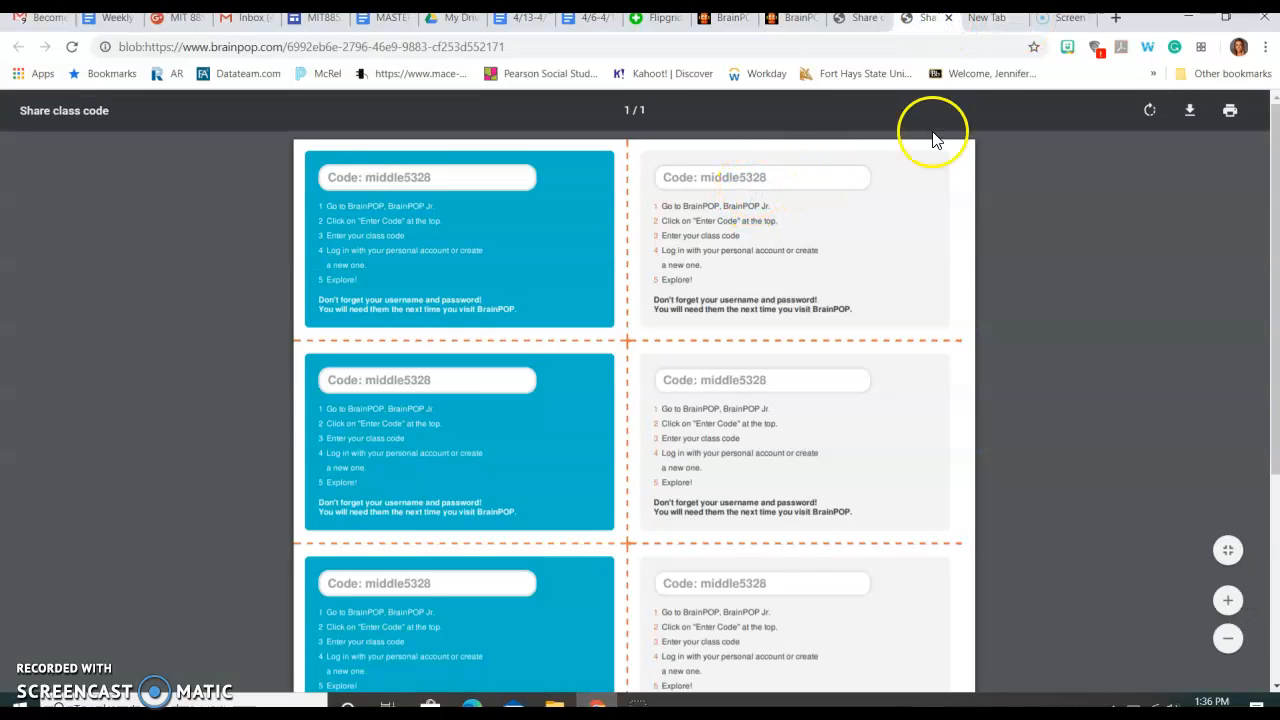
pyautogui.click(792, 17)
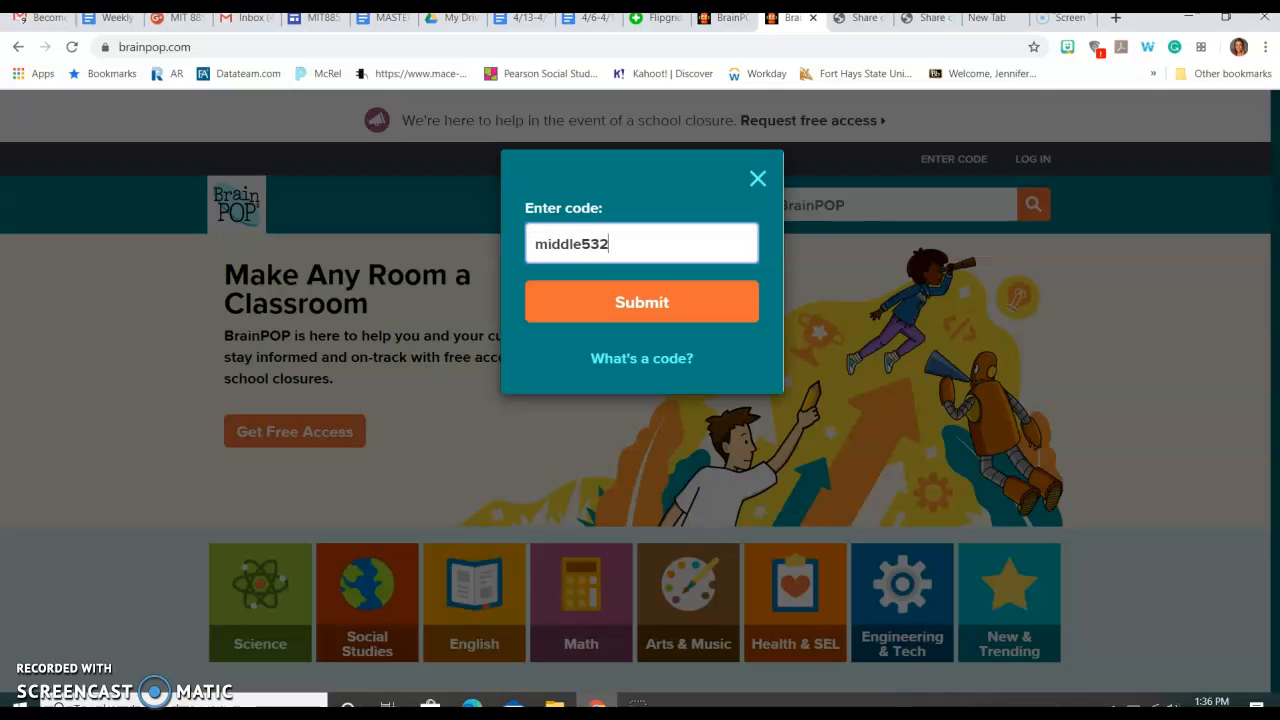
pyautogui.click(714, 294)
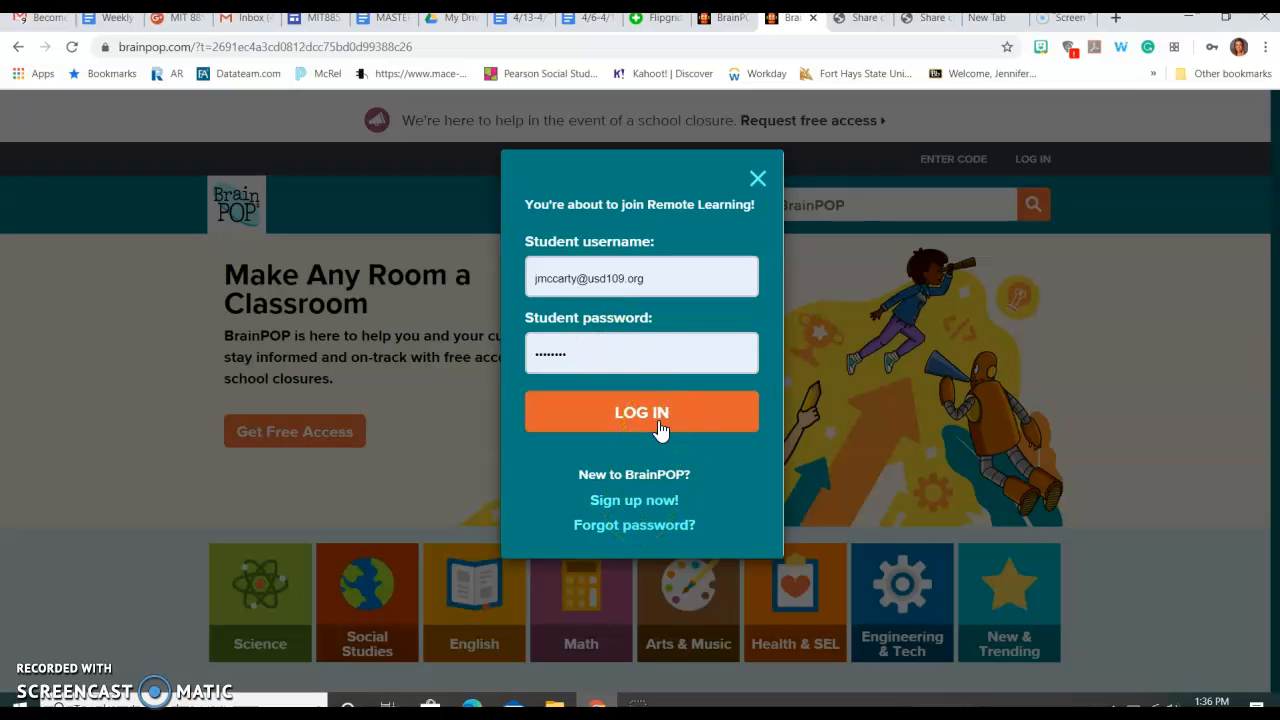
# Step: Try to log in with the prefilled student username and password, then close the join dialog
pyautogui.click(660, 428)
pyautogui.click(645, 478)
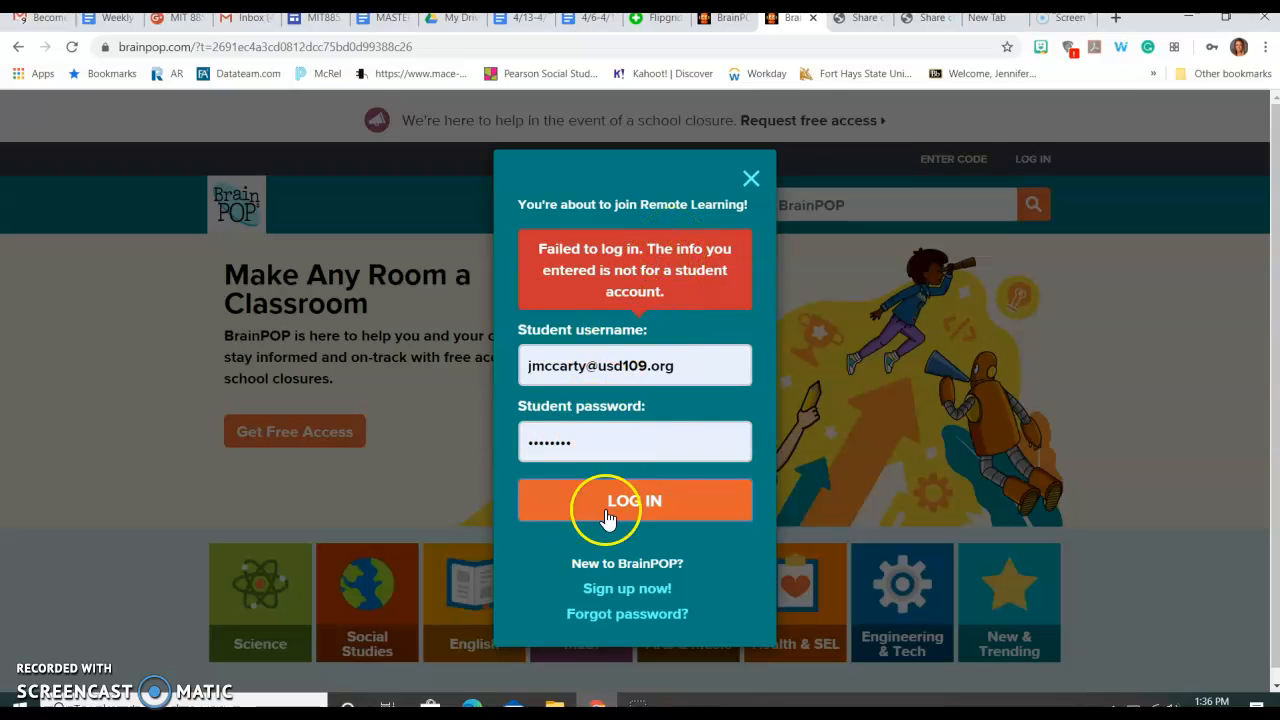
pyautogui.click(751, 181)
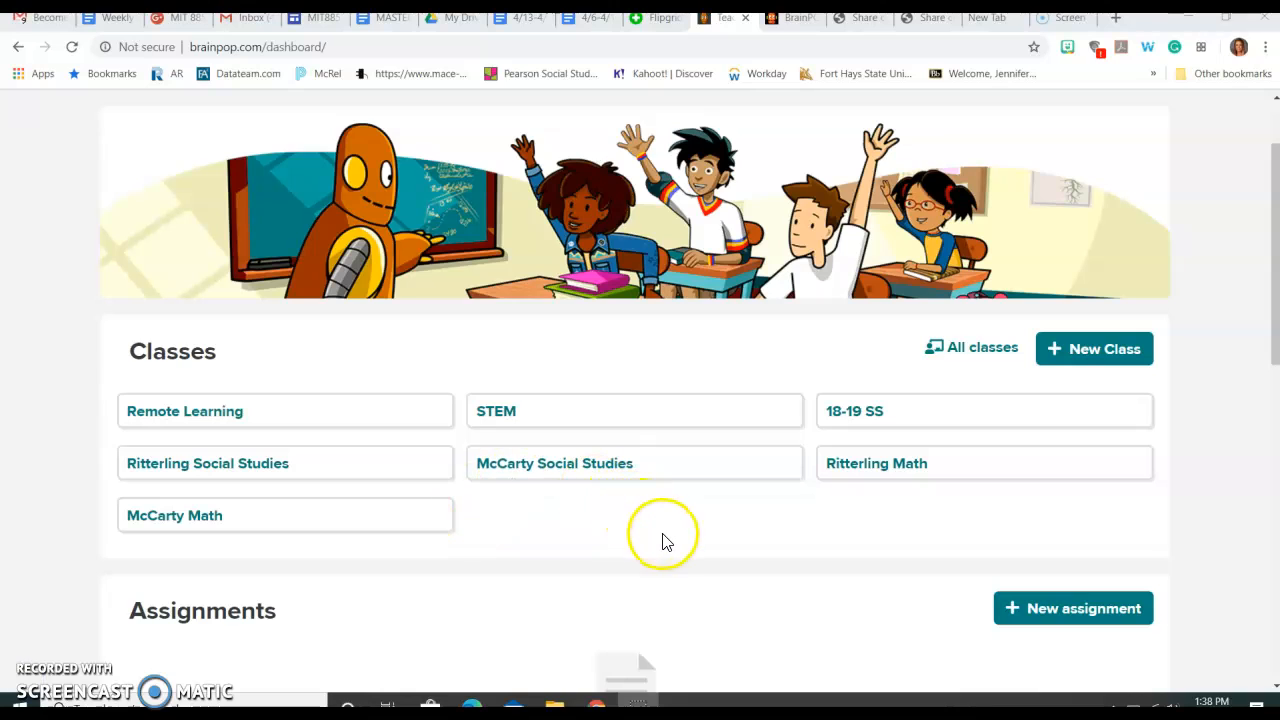
# Step: Open the 18-19 SS class's student list, scroll through it, and dismiss the quick tip
pyautogui.click(855, 414)
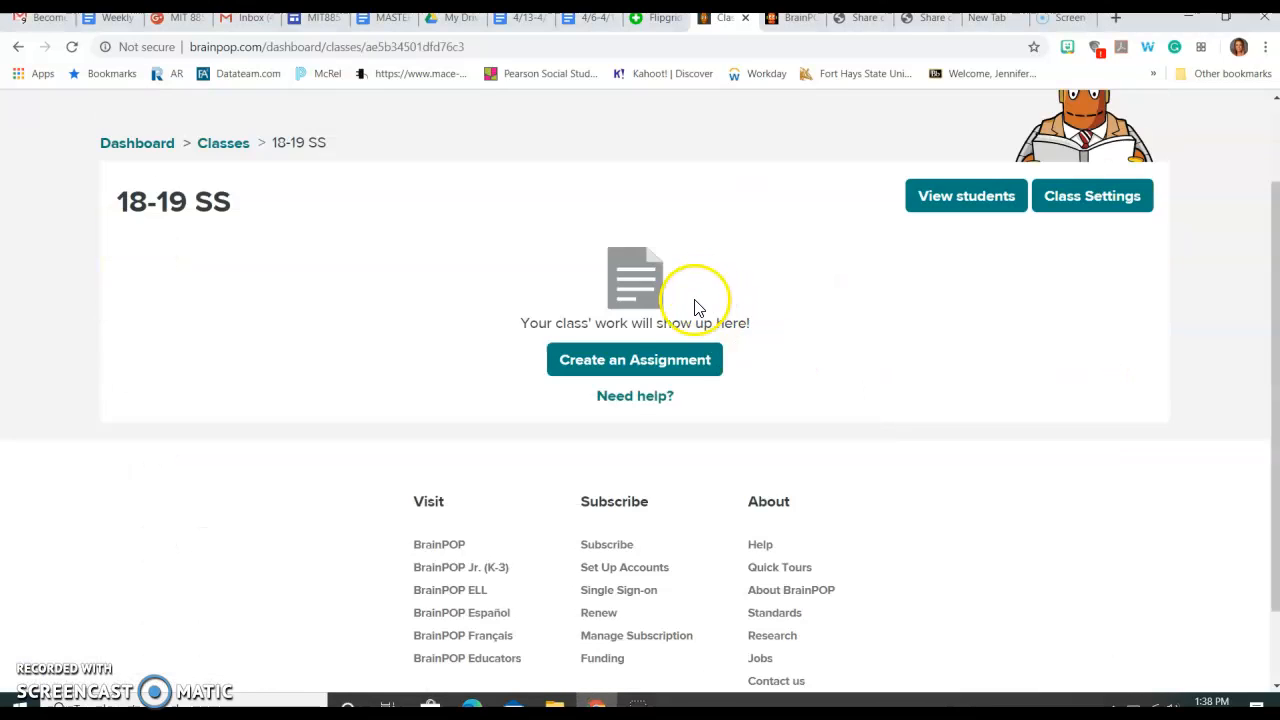
pyautogui.click(950, 198)
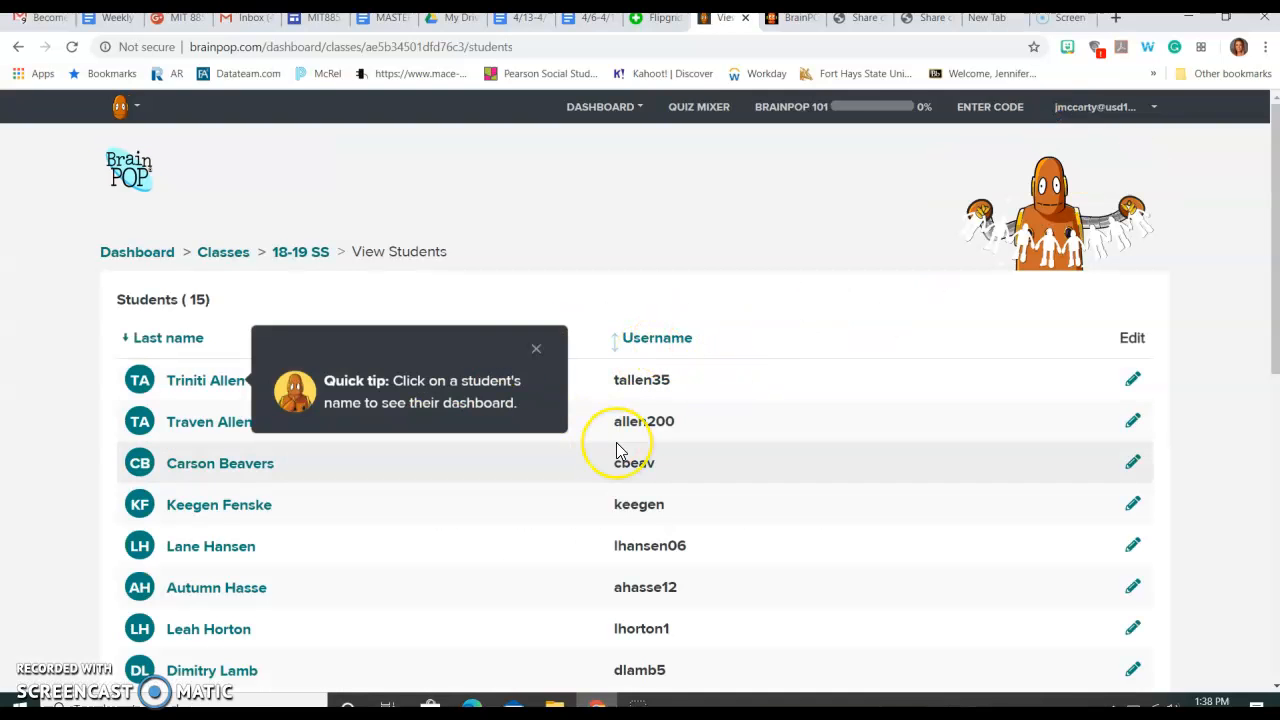
pyautogui.scroll(-1, 615, 445)
pyautogui.scroll(-1, 616, 450)
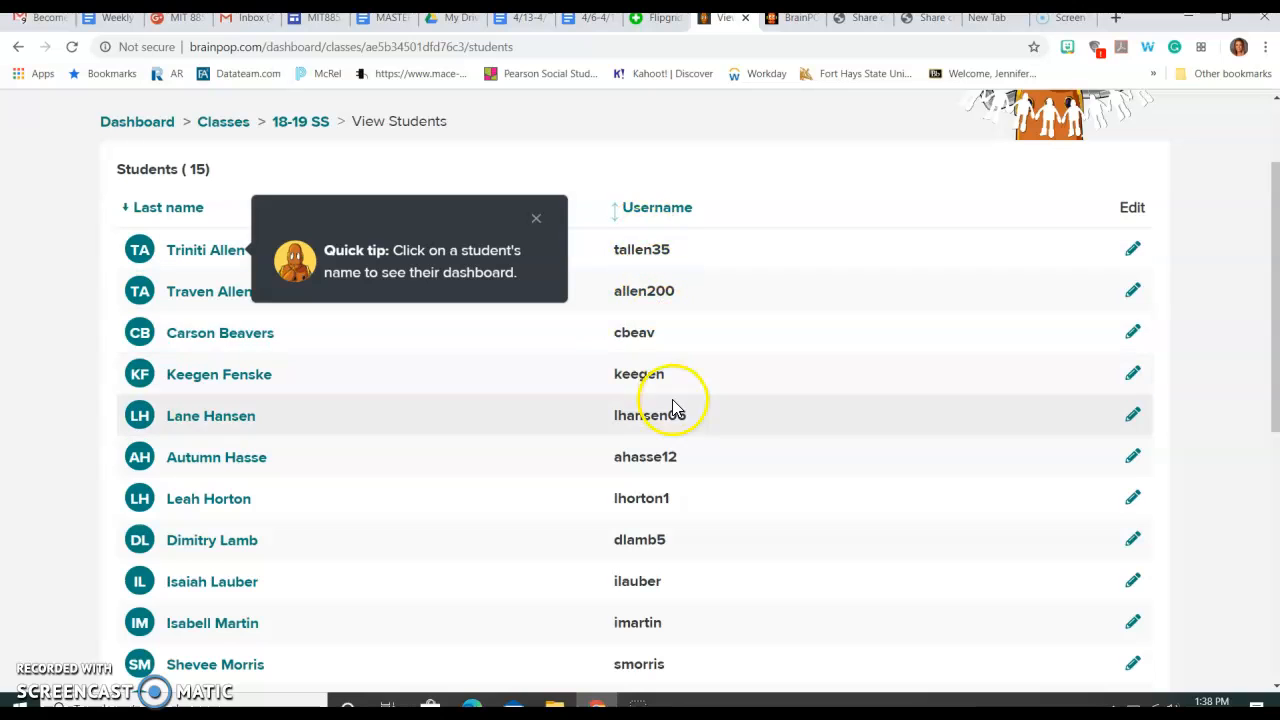
pyautogui.scroll(-5, 670, 347)
pyautogui.scroll(1, 675, 333)
pyautogui.scroll(5, 674, 333)
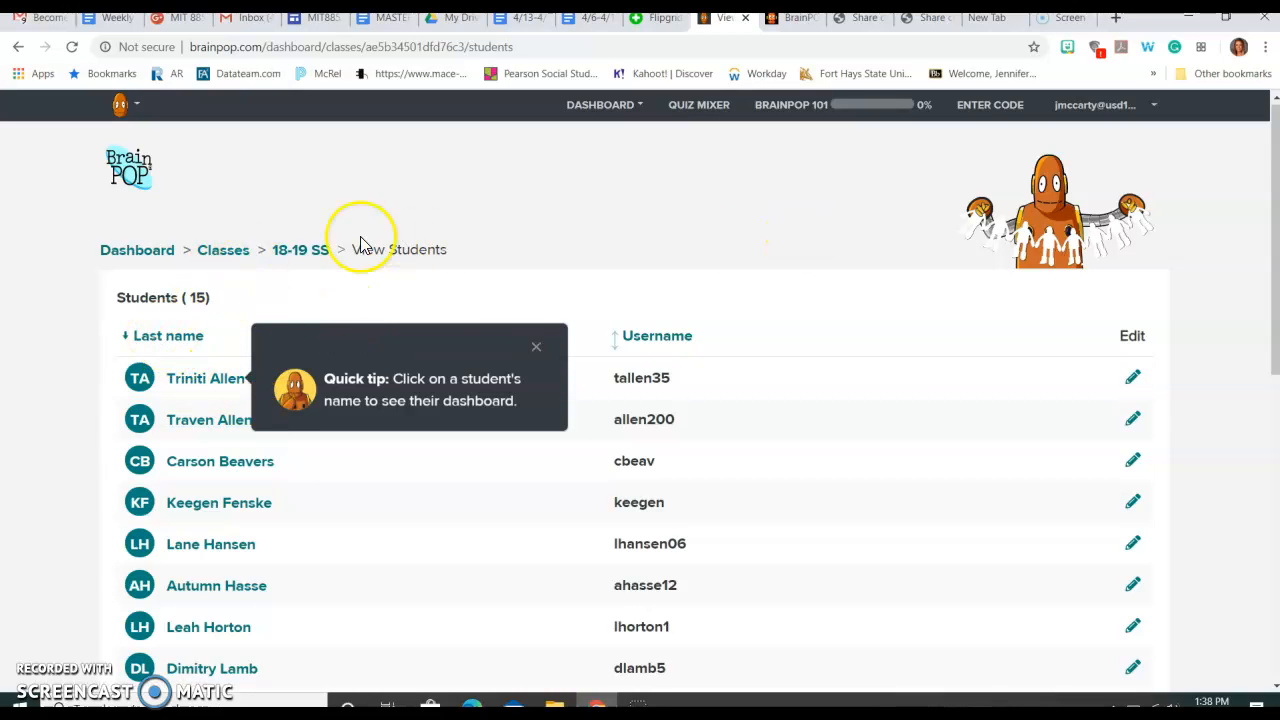
pyautogui.click(533, 349)
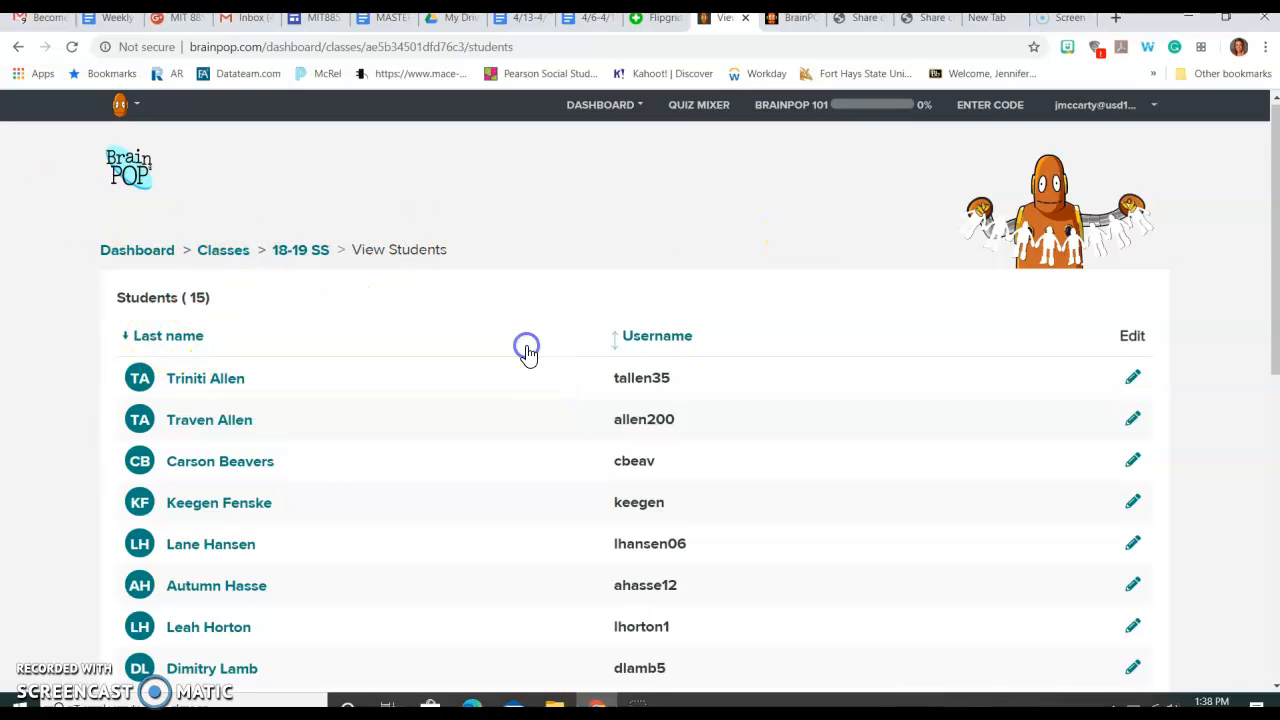
# Step: Open the first student's dashboard and scroll through their timeline
pyautogui.click(200, 388)
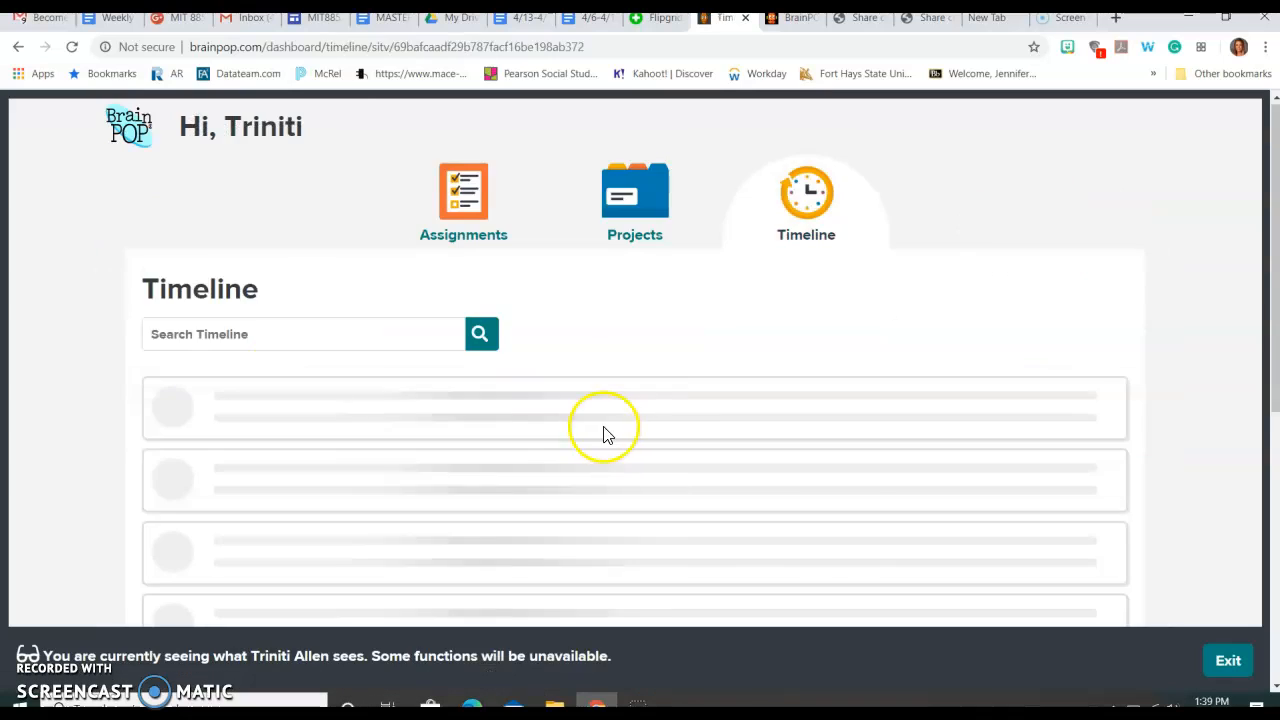
pyautogui.scroll(-2, 605, 430)
pyautogui.scroll(-2, 613, 427)
pyautogui.scroll(3, 613, 427)
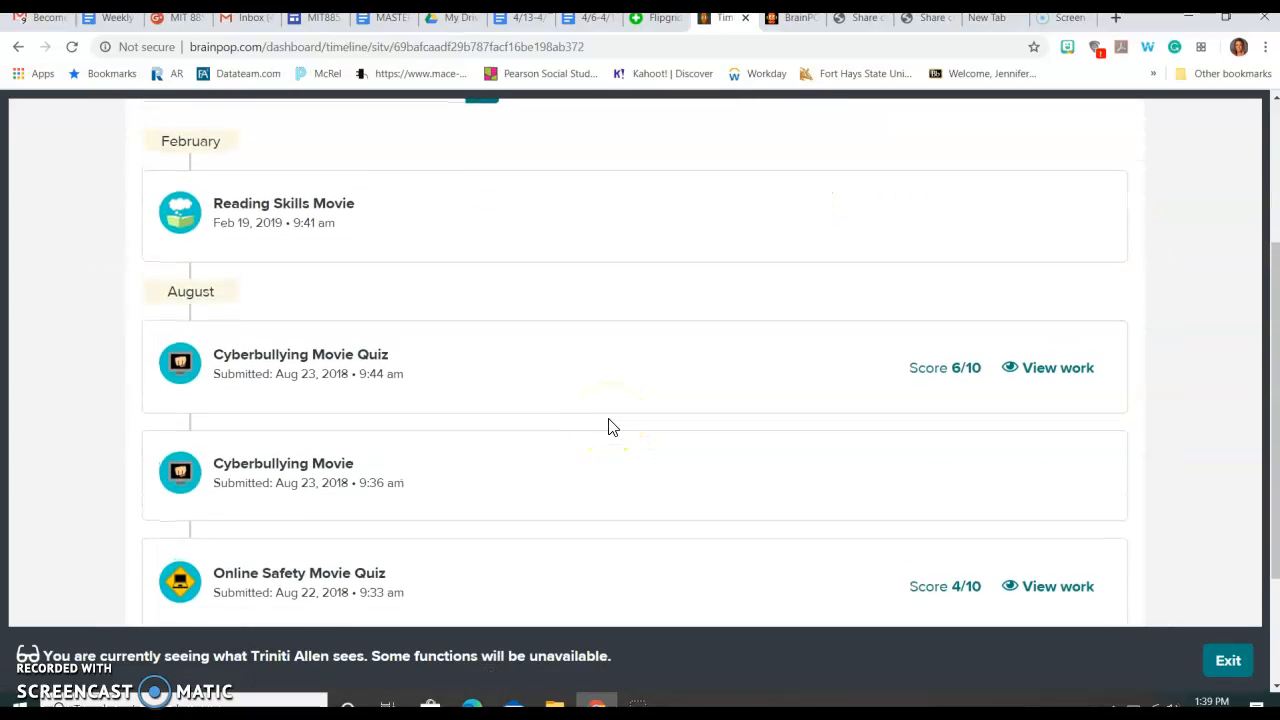
pyautogui.scroll(-2, 613, 427)
pyautogui.scroll(-3, 613, 427)
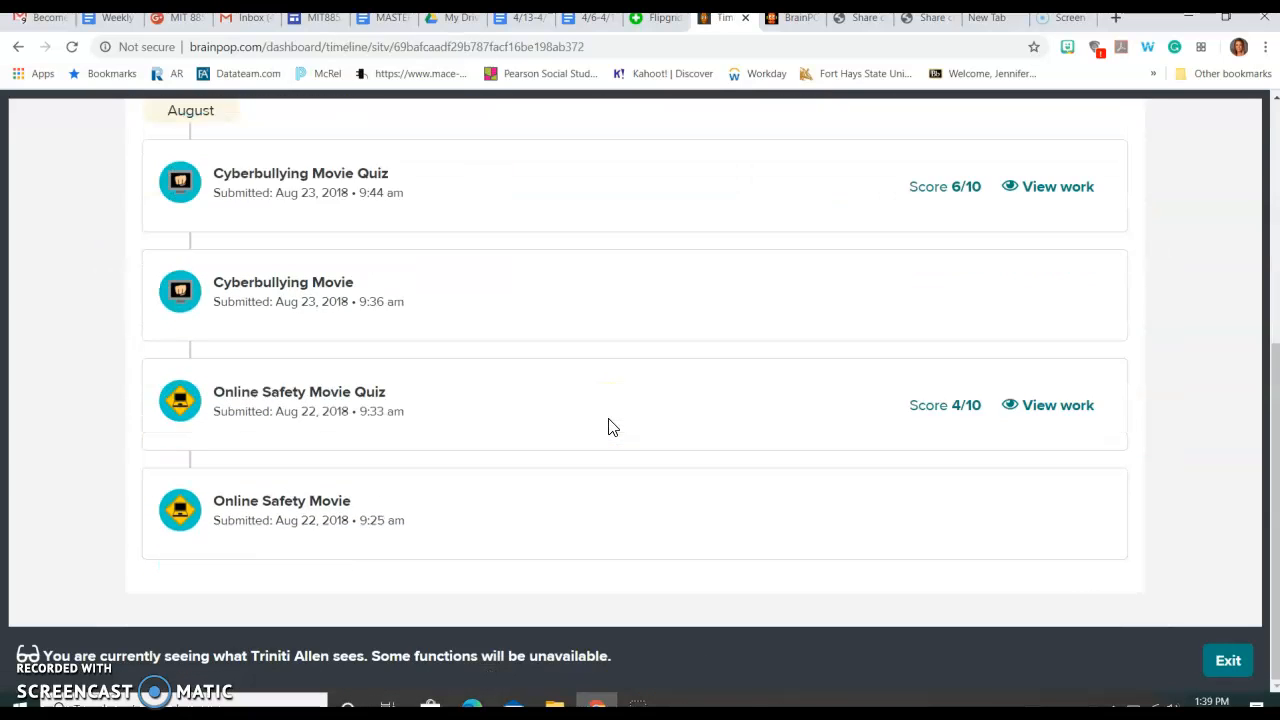
pyautogui.scroll(5, 611, 427)
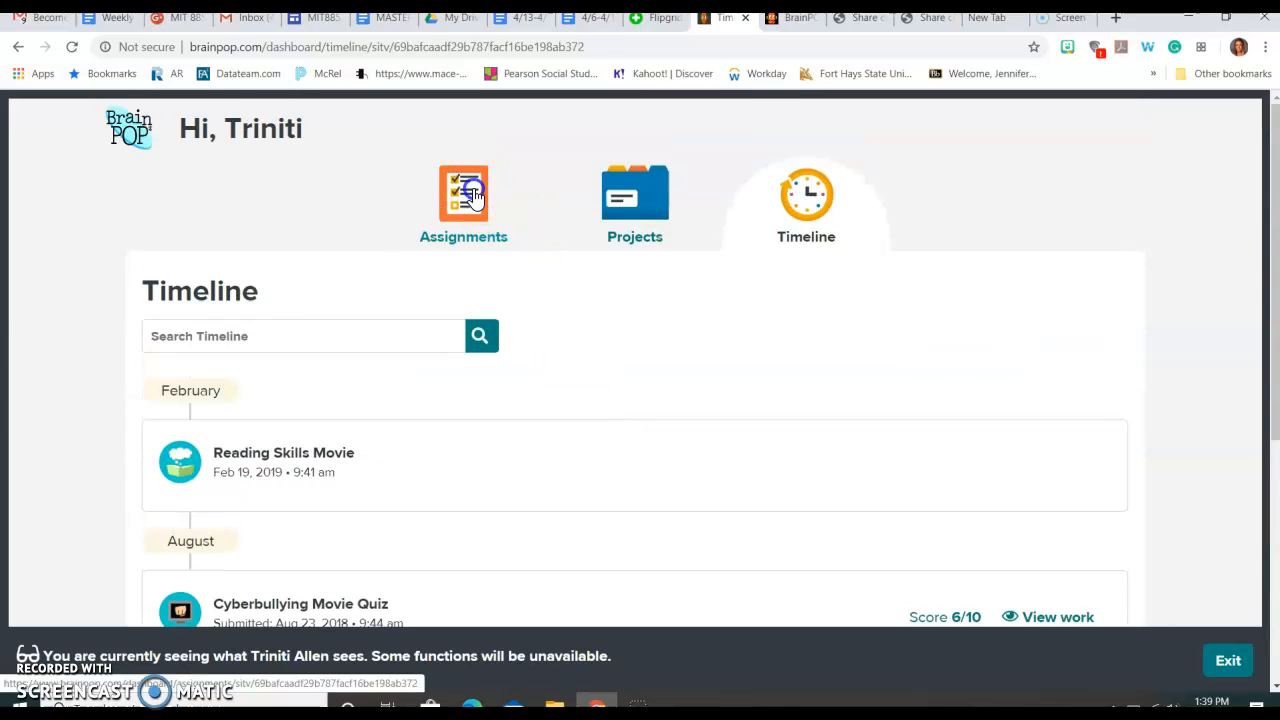
# Step: View the student's Assignments, open its class filter, then switch to the Projects section
pyautogui.click(474, 196)
pyautogui.scroll(-1, 626, 303)
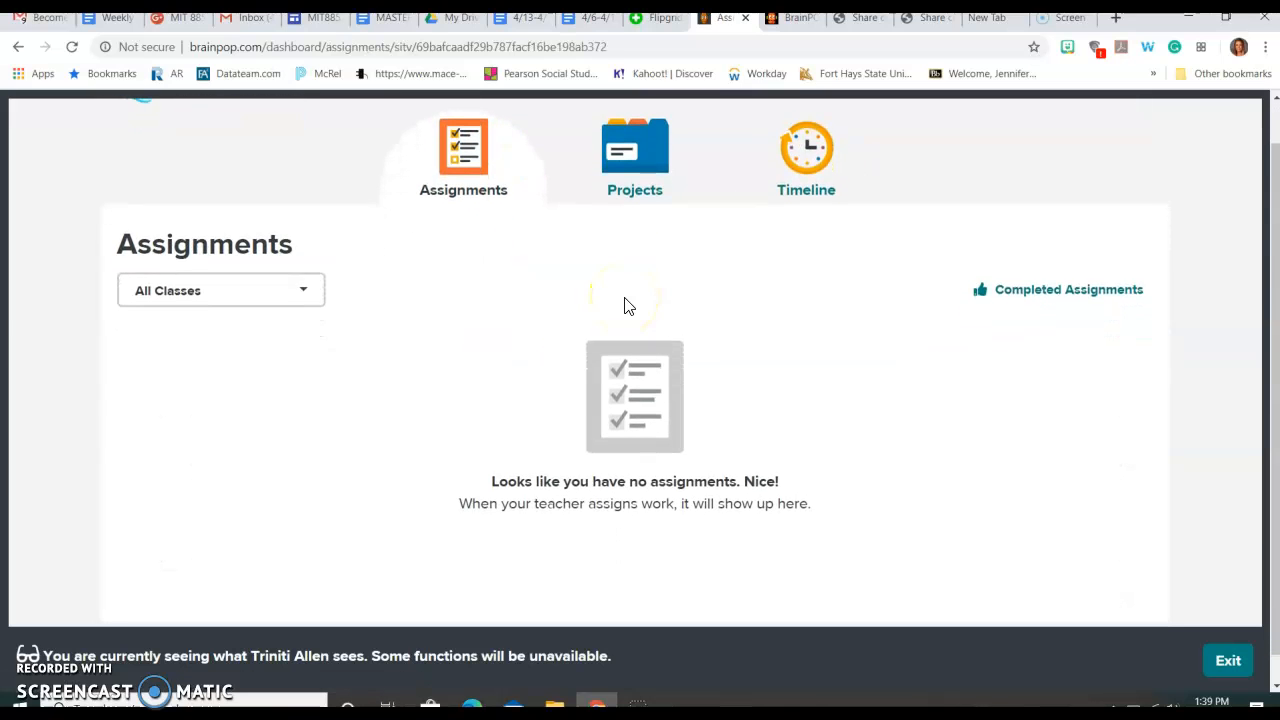
pyautogui.scroll(1, 624, 305)
pyautogui.click(260, 352)
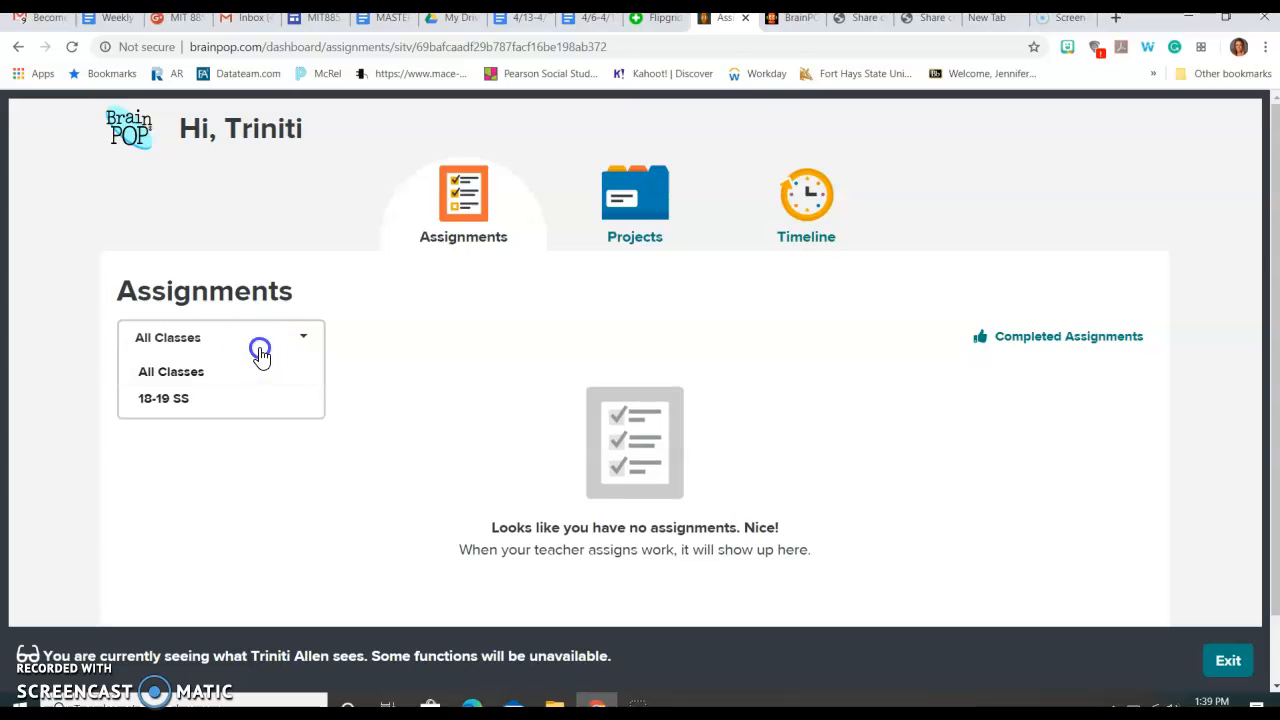
pyautogui.click(620, 200)
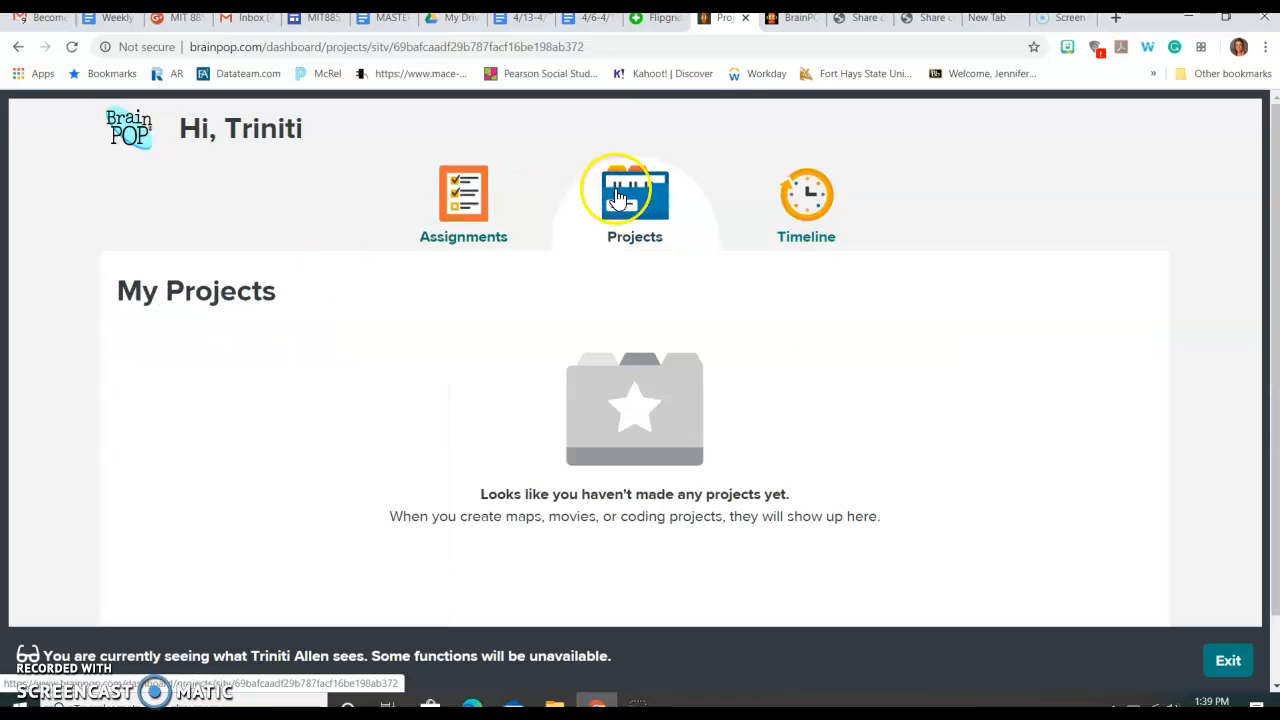
# Step: Go back from the student's dashboard to the 18-19 SS class page
pyautogui.click(18, 47)
pyautogui.click(19, 47)
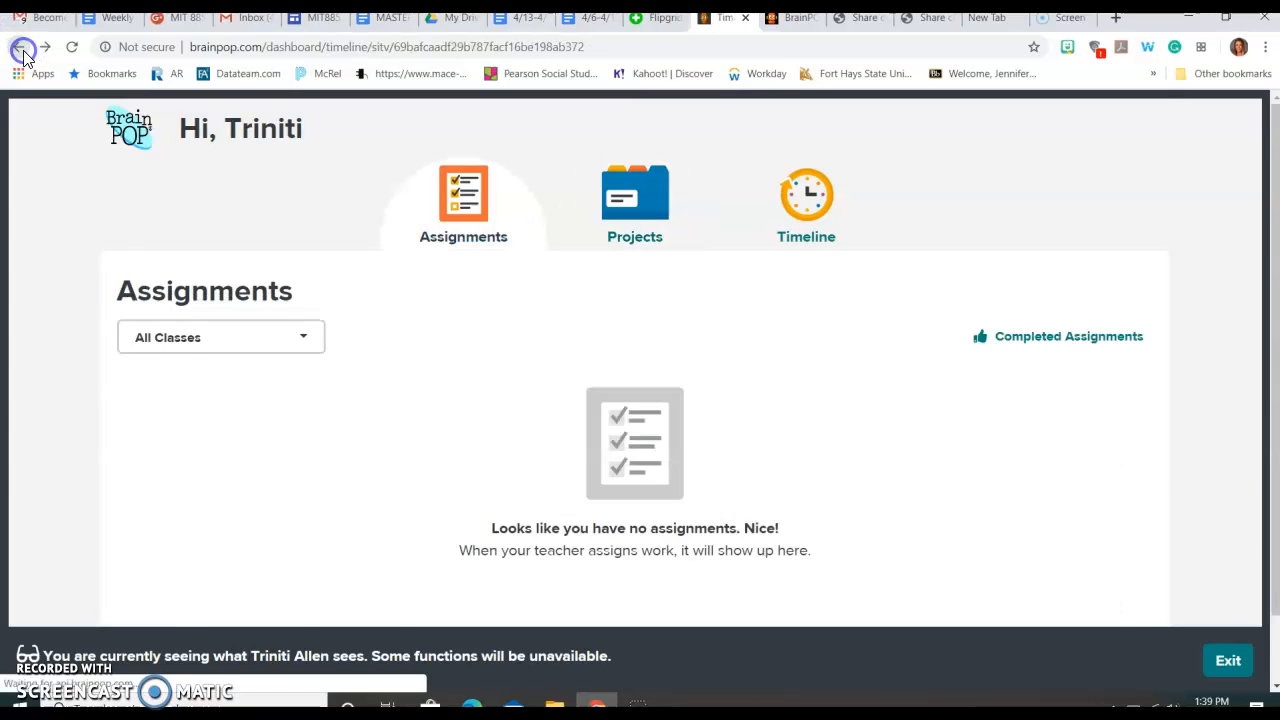
pyautogui.click(20, 48)
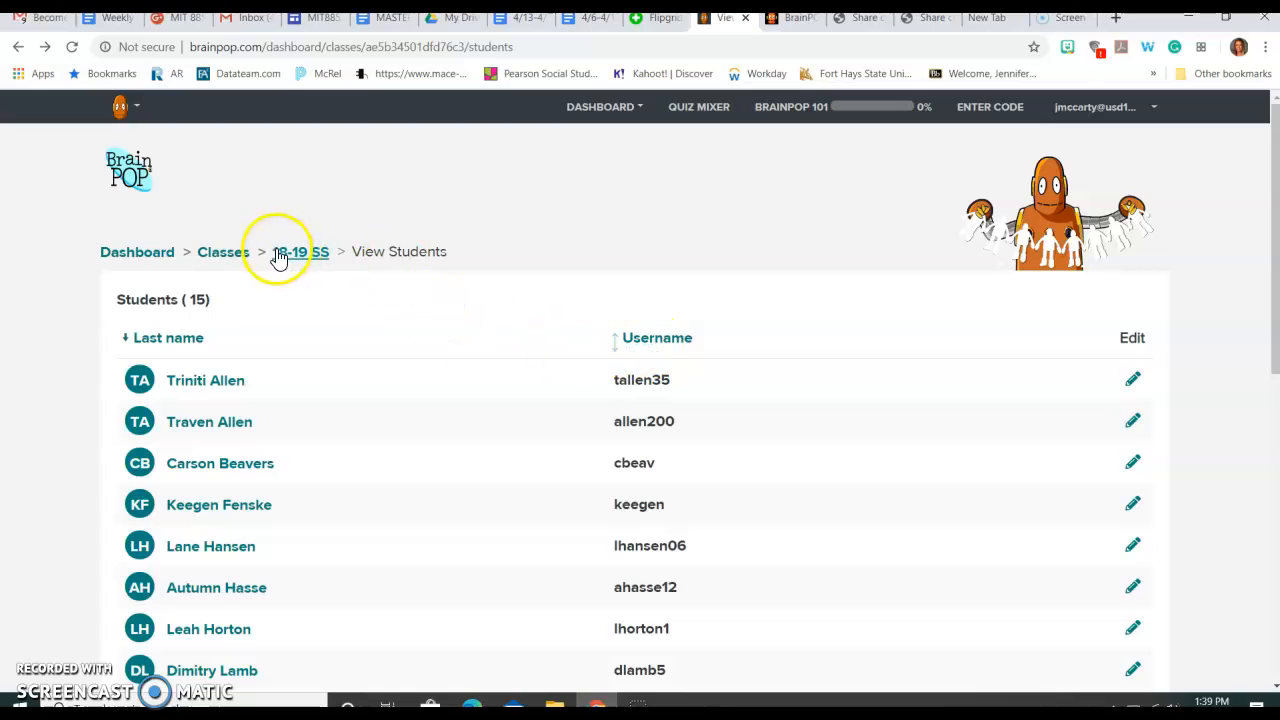
pyautogui.click(276, 250)
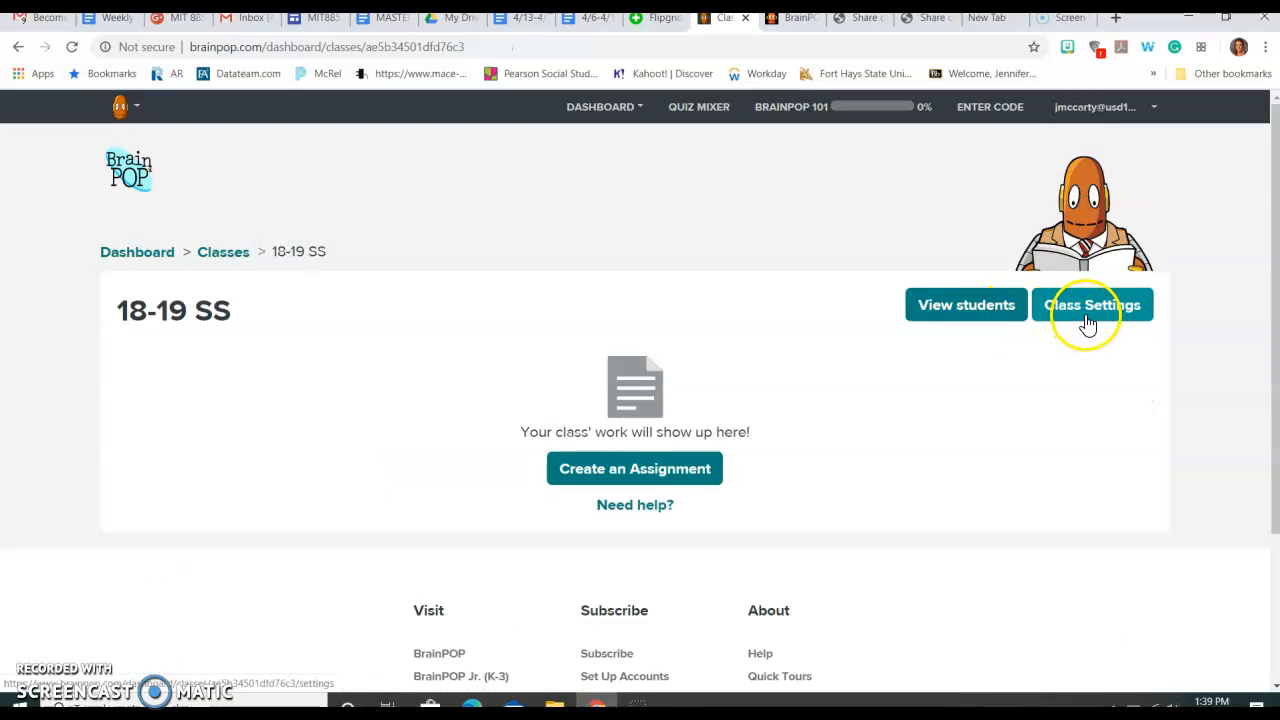
# Step: Start creating an assignment for the class and search BrainPOP Jr. topics for math
pyautogui.click(634, 470)
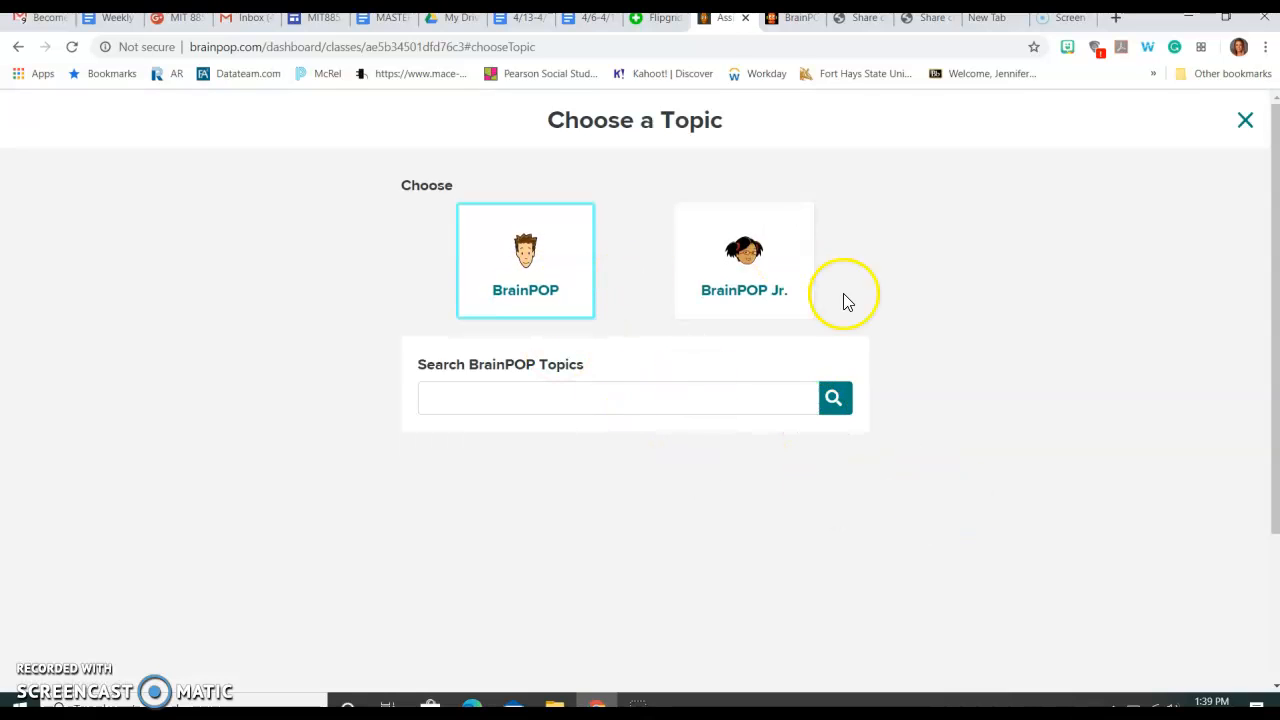
pyautogui.click(757, 264)
pyautogui.click(705, 397)
pyautogui.write('math')
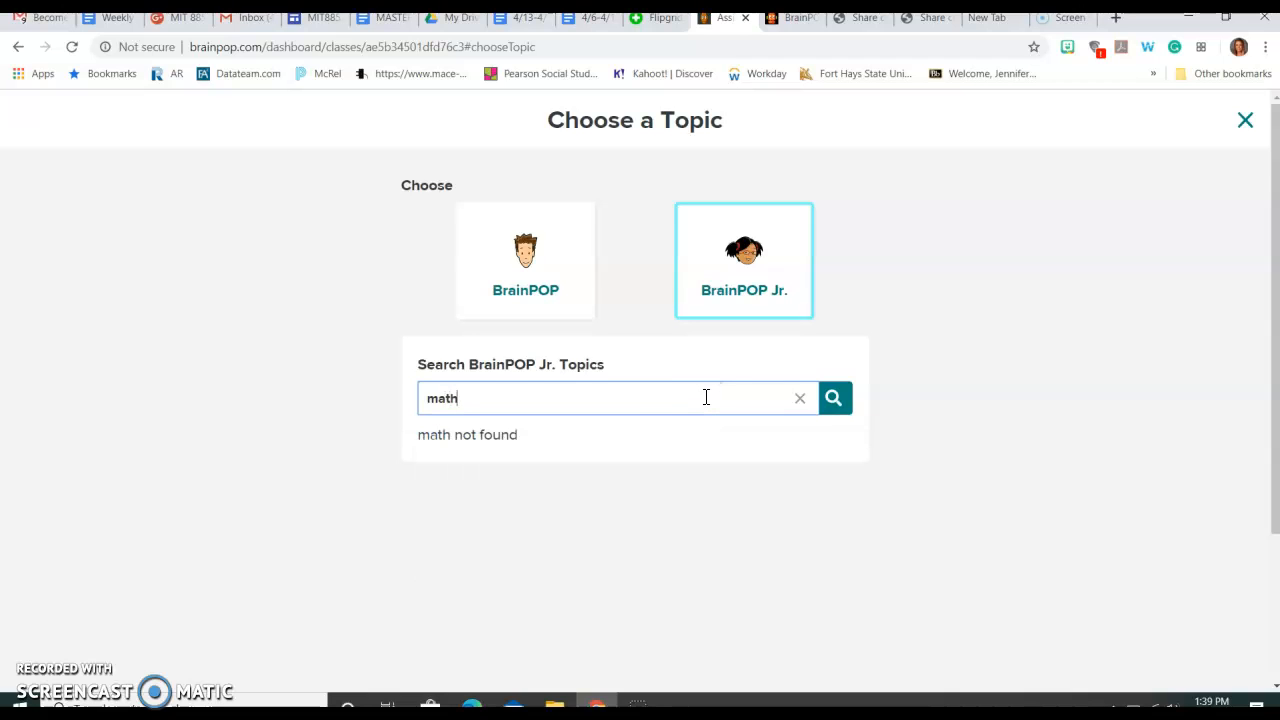
pyautogui.press('BackSpace')
pyautogui.press('BackSpace')
pyautogui.press('BackSpace')
pyautogui.press('BackSpace')
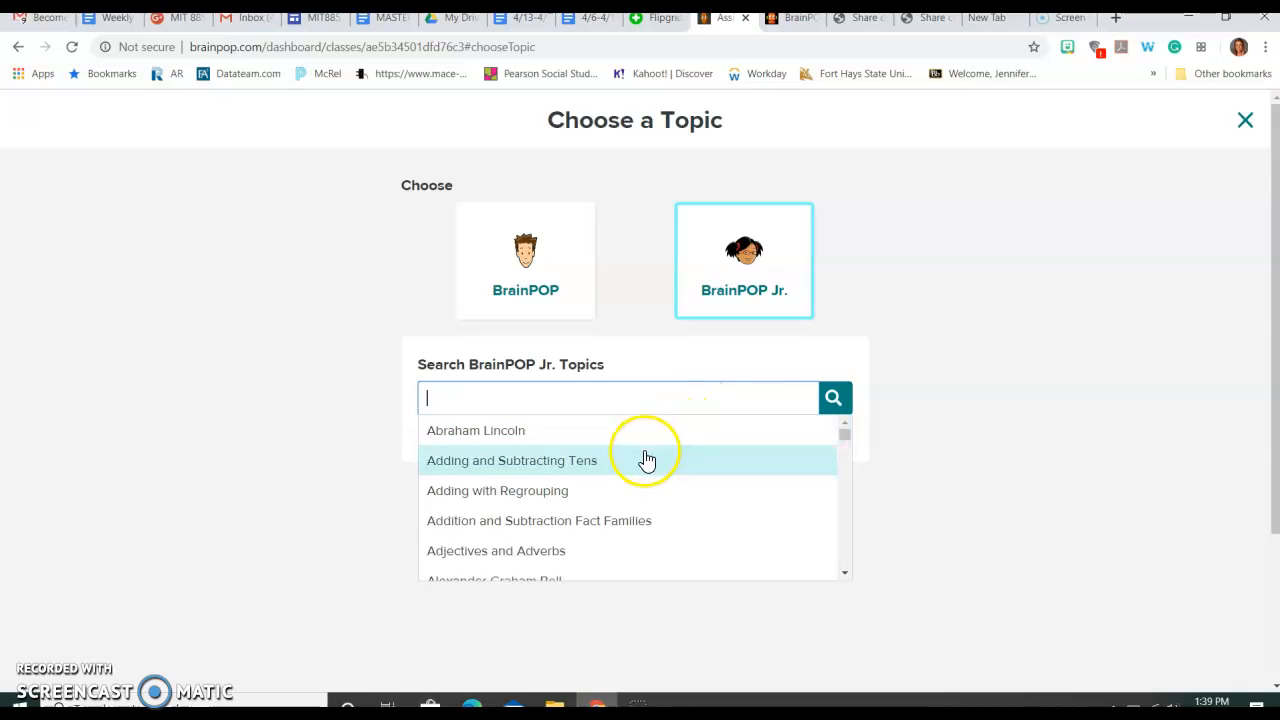
# Step: Try selecting the Adding and Subtracting Tens topic and searching for it
pyautogui.click(645, 458)
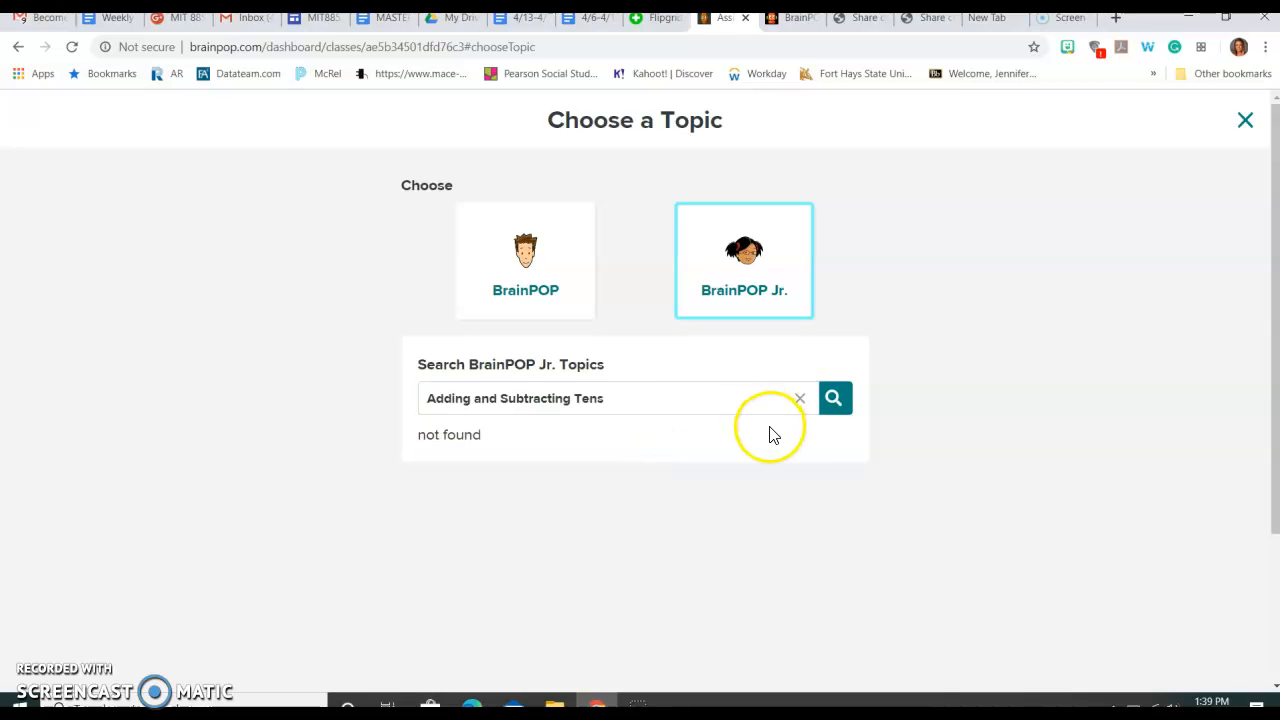
pyautogui.click(836, 402)
pyautogui.click(646, 400)
pyautogui.press('BackSpace')
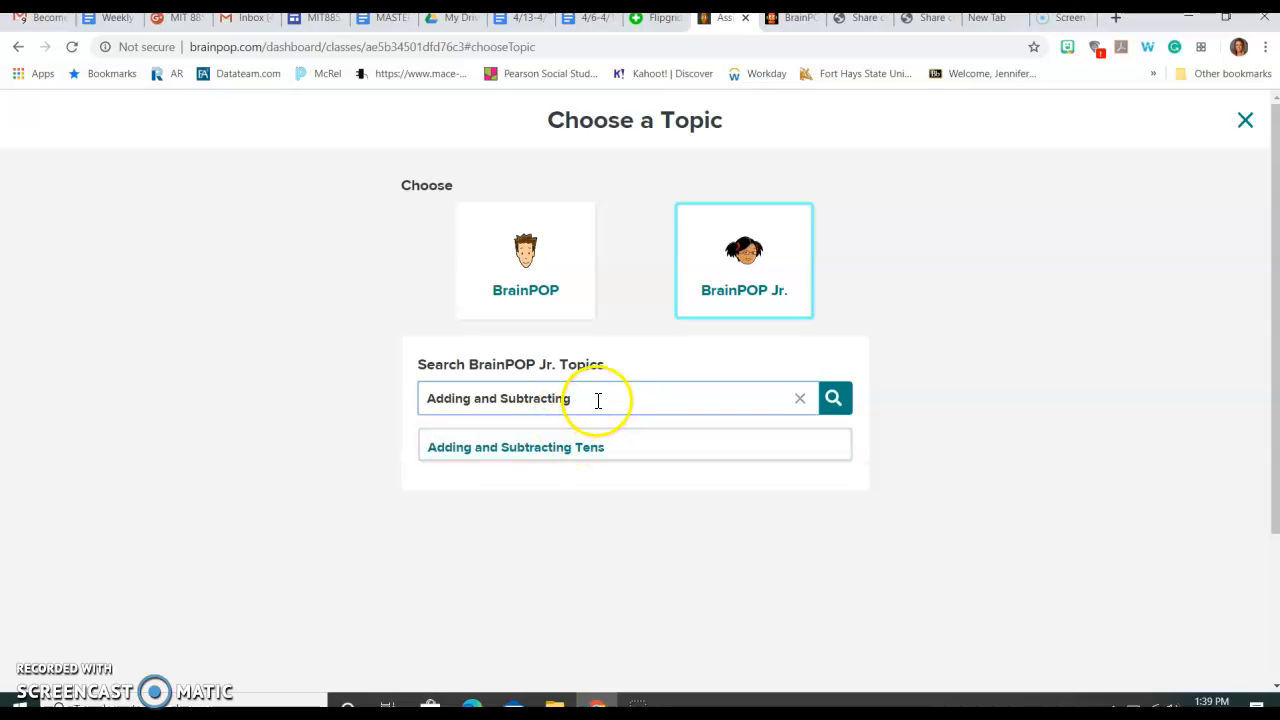
# Step: Switch to BrainPOP topics, search for add, and pick Adding and Subtracting Fractions
pyautogui.click(460, 285)
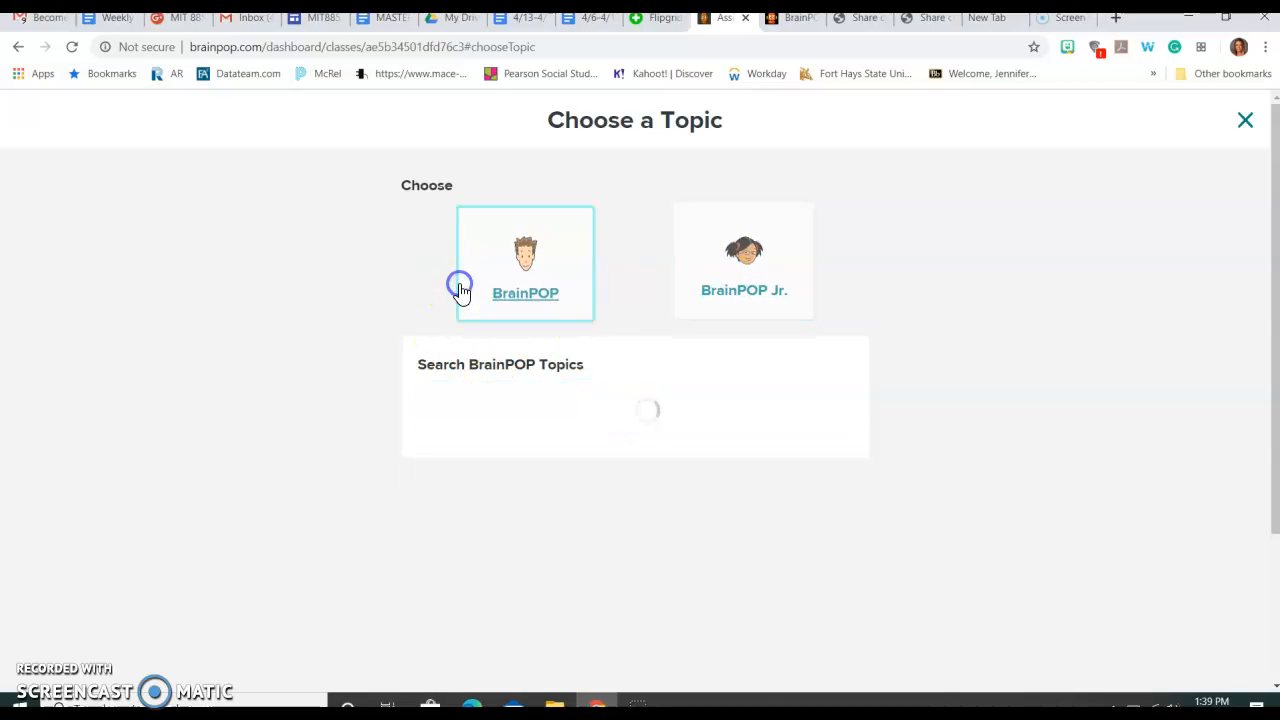
pyautogui.click(687, 398)
pyautogui.write('add')
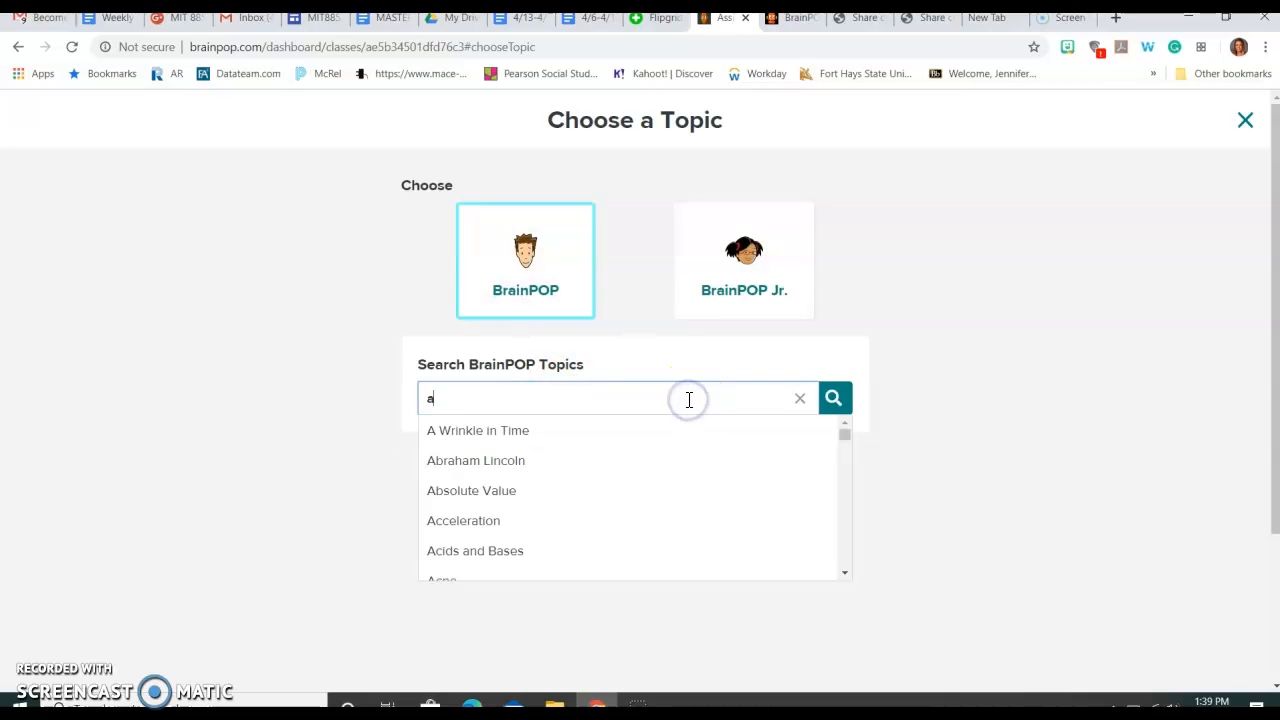
pyautogui.click(680, 508)
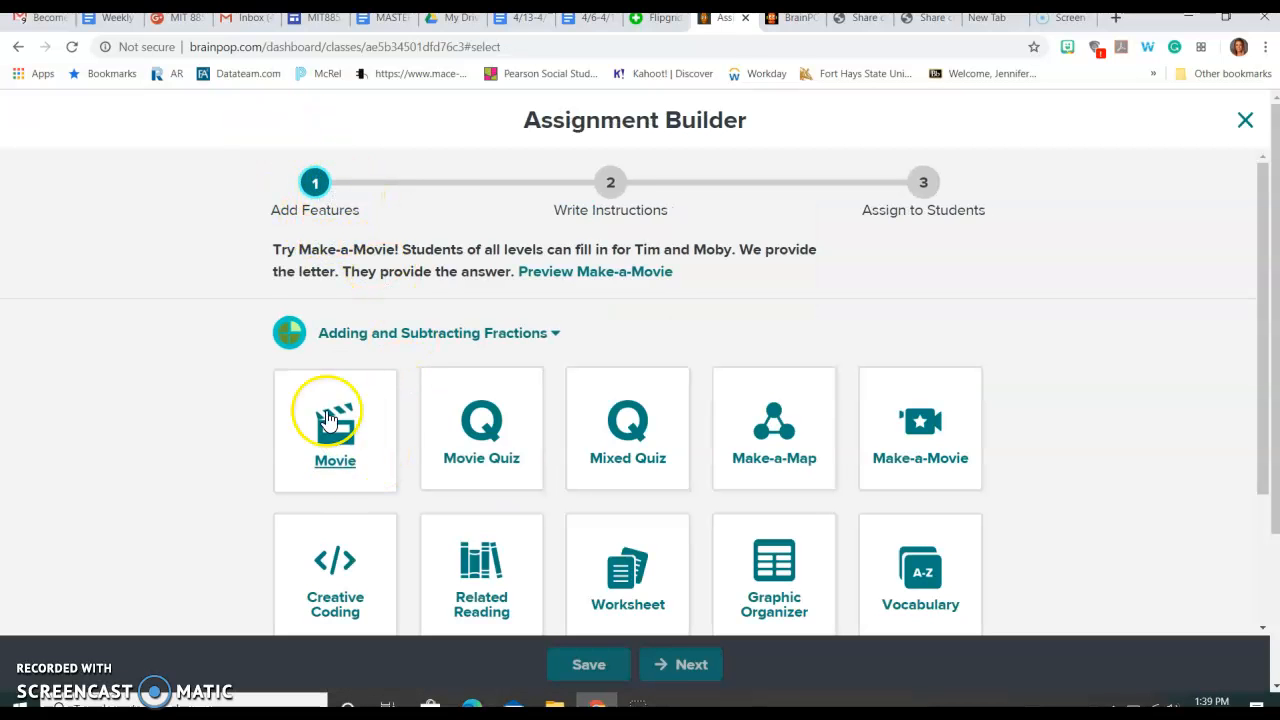
# Step: Add the Movie feature to the assignment
pyautogui.scroll(-1, 457, 375)
pyautogui.scroll(1, 457, 387)
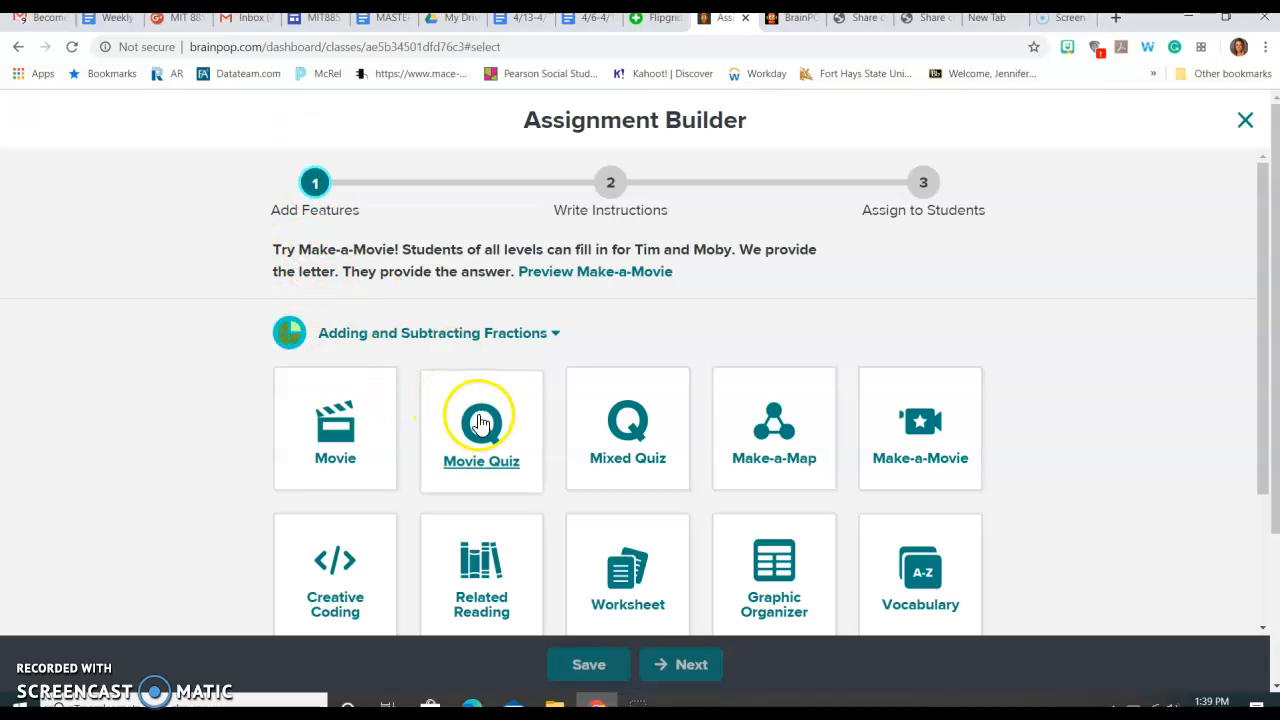
pyautogui.click(464, 415)
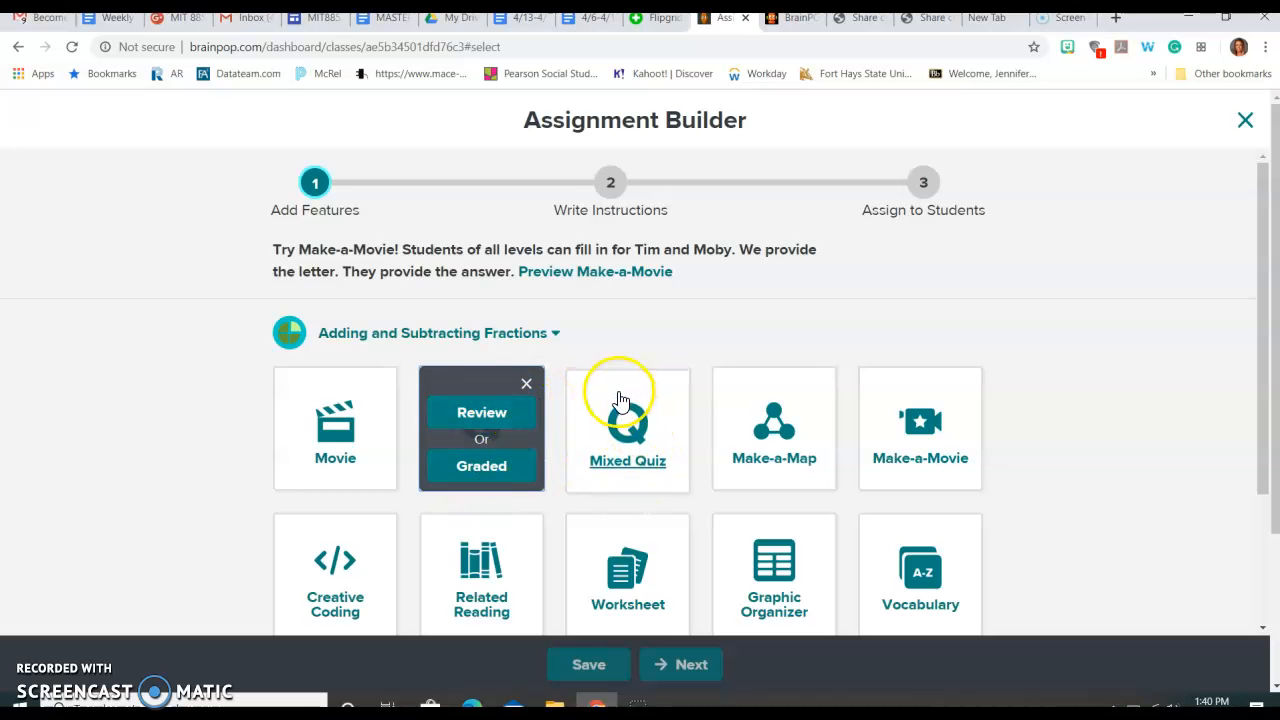
pyautogui.click(288, 410)
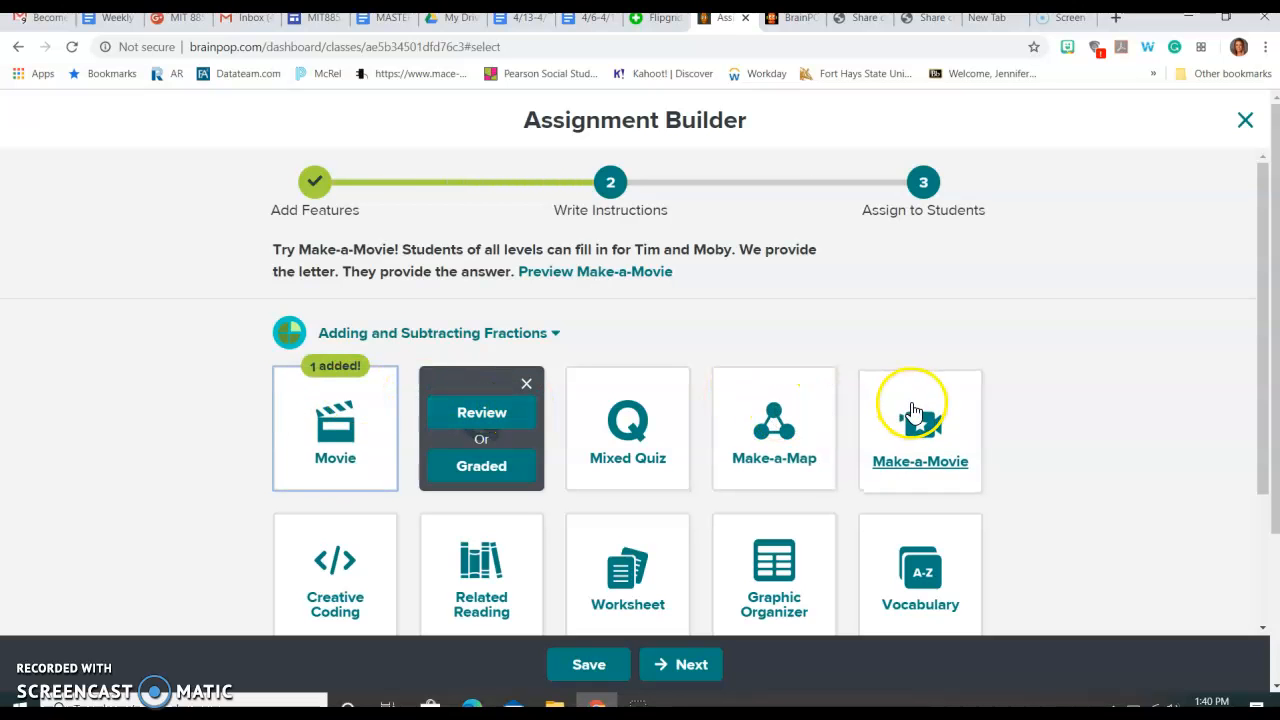
# Step: Add the Worksheet feature and continue to the Write Instructions step
pyautogui.scroll(-1, 810, 477)
pyautogui.click(650, 466)
pyautogui.scroll(1, 755, 503)
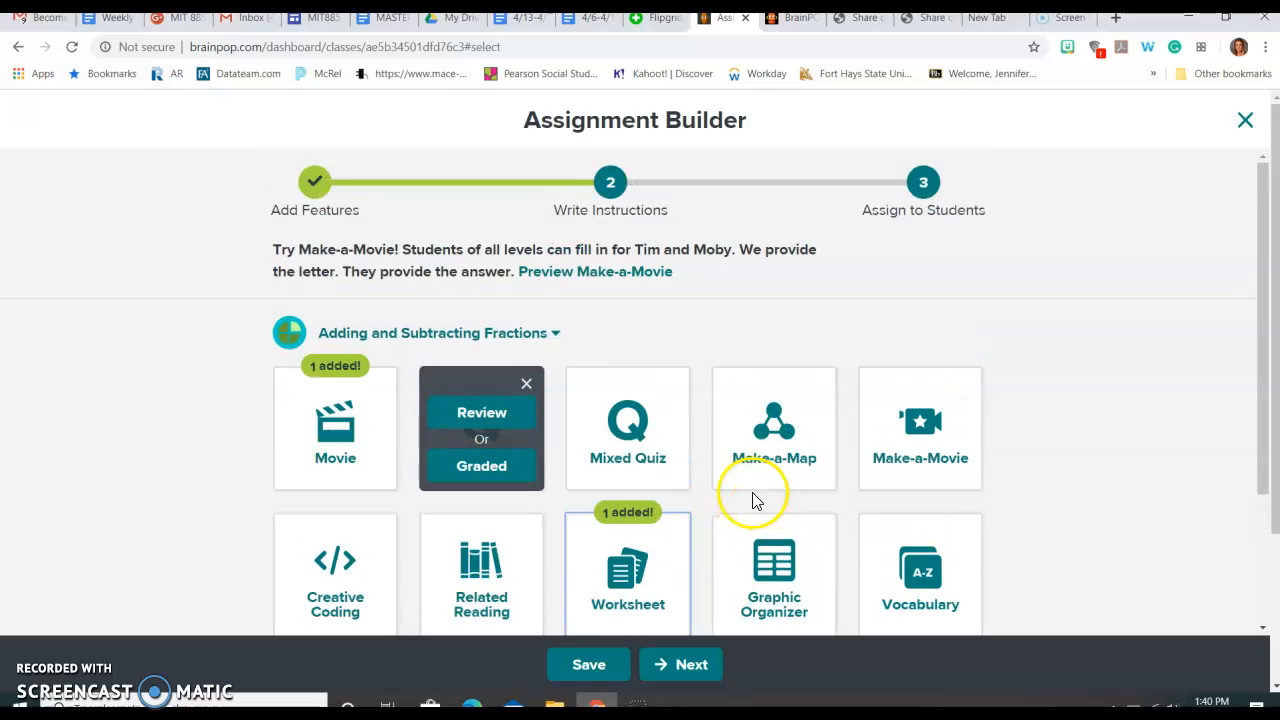
pyautogui.click(695, 672)
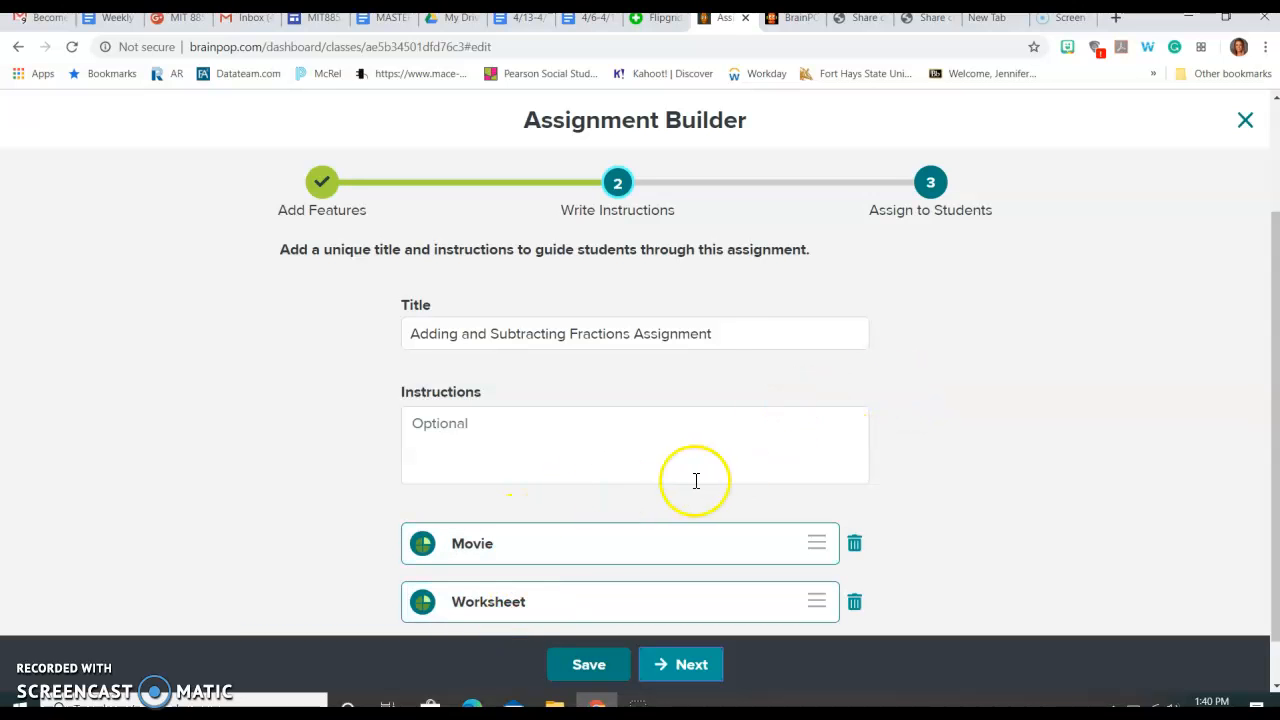
# Step: Continue to Assign to Students, set the due date to 4/8/2020, and choose the 18-19 SS class
pyautogui.click(676, 667)
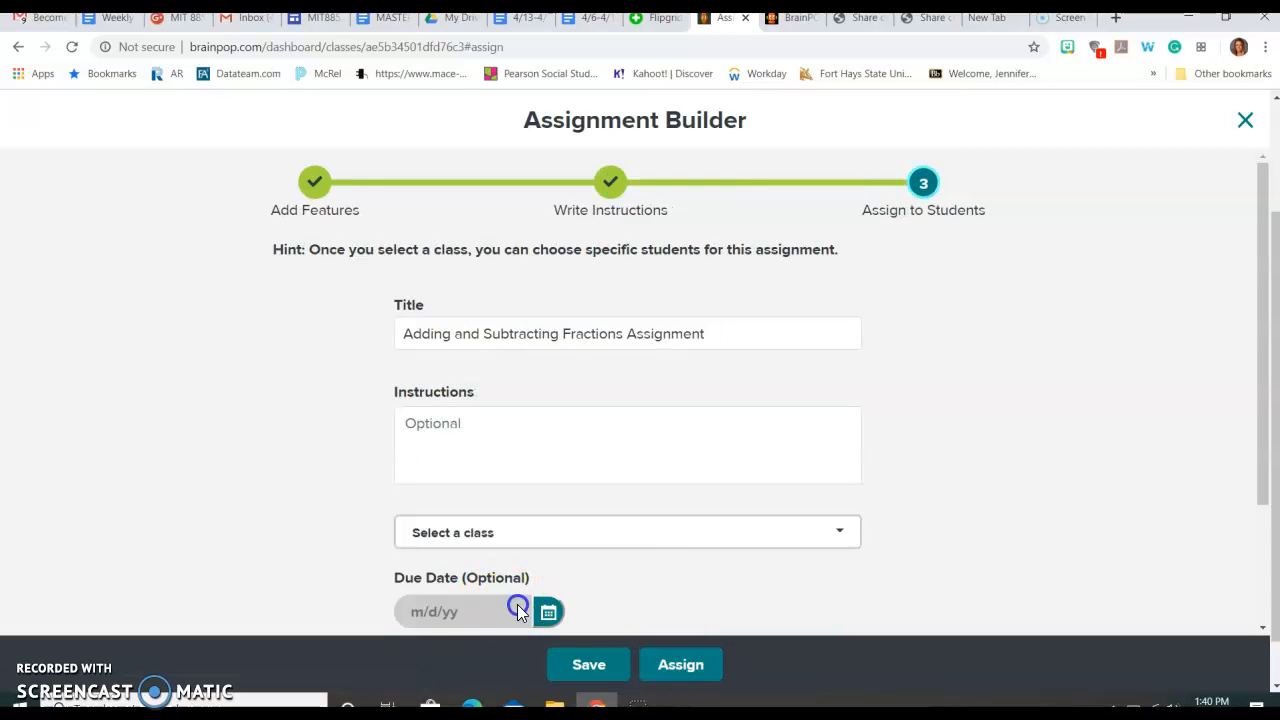
pyautogui.click(547, 613)
pyautogui.click(516, 538)
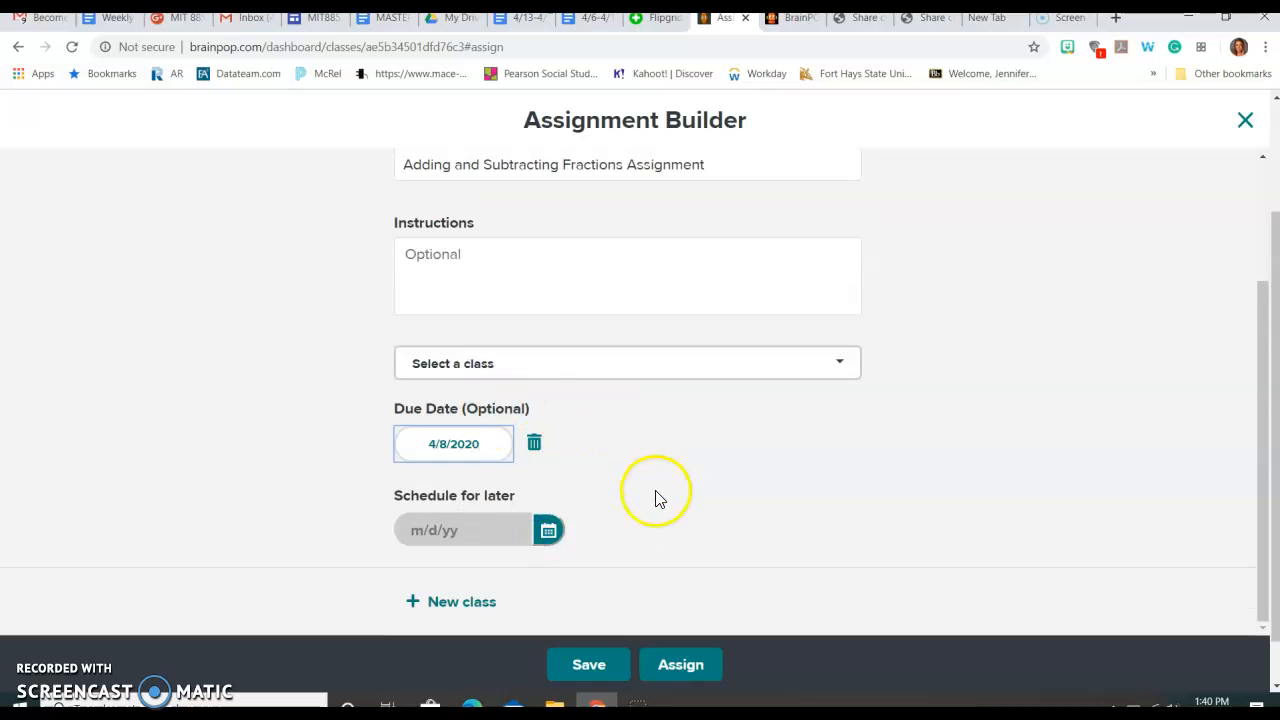
pyautogui.click(580, 362)
pyautogui.click(568, 455)
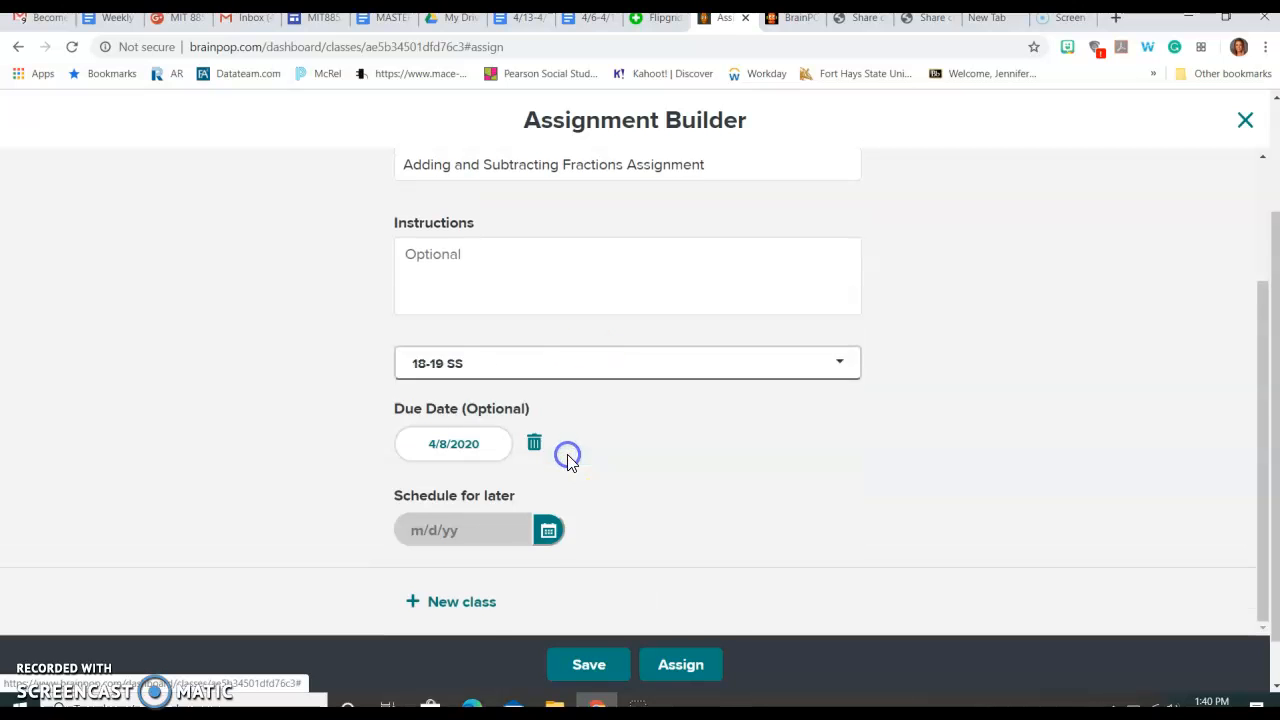
# Step: Assign the Adding and Subtracting Fractions Assignment and close the confirmation
pyautogui.scroll(1, 710, 510)
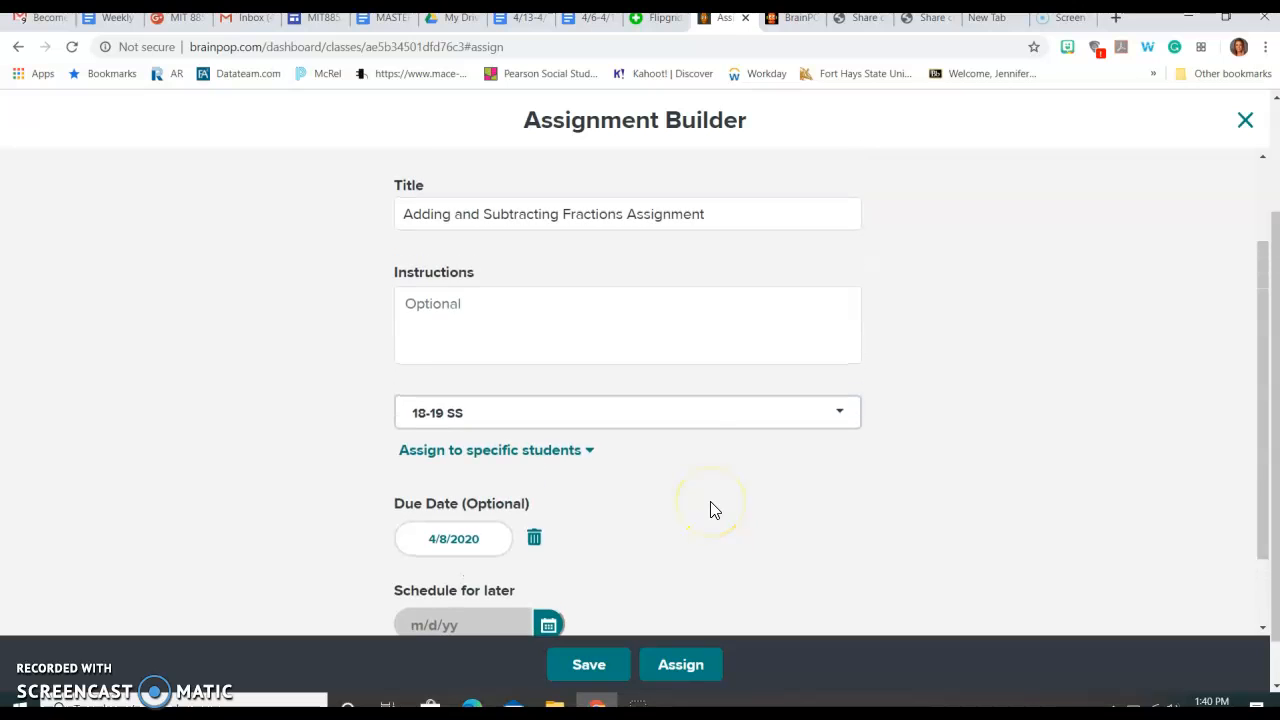
pyautogui.scroll(1, 633, 557)
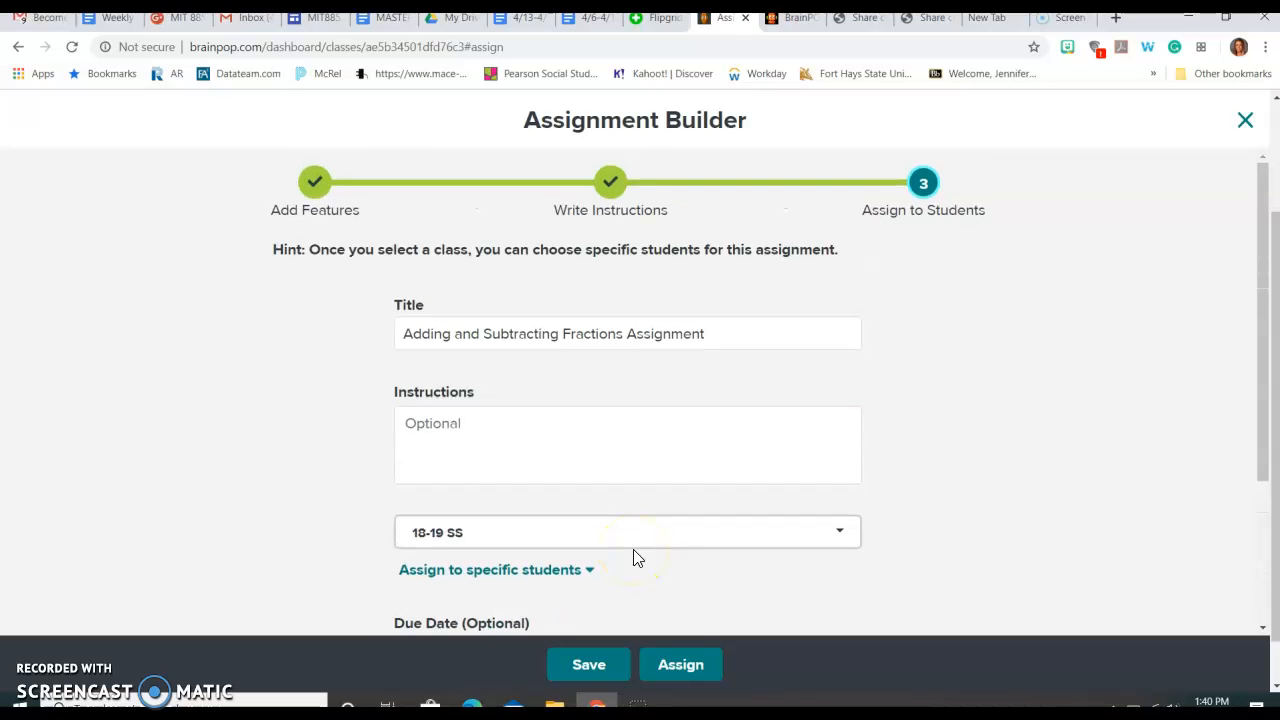
pyautogui.scroll(-2, 633, 557)
pyautogui.click(680, 666)
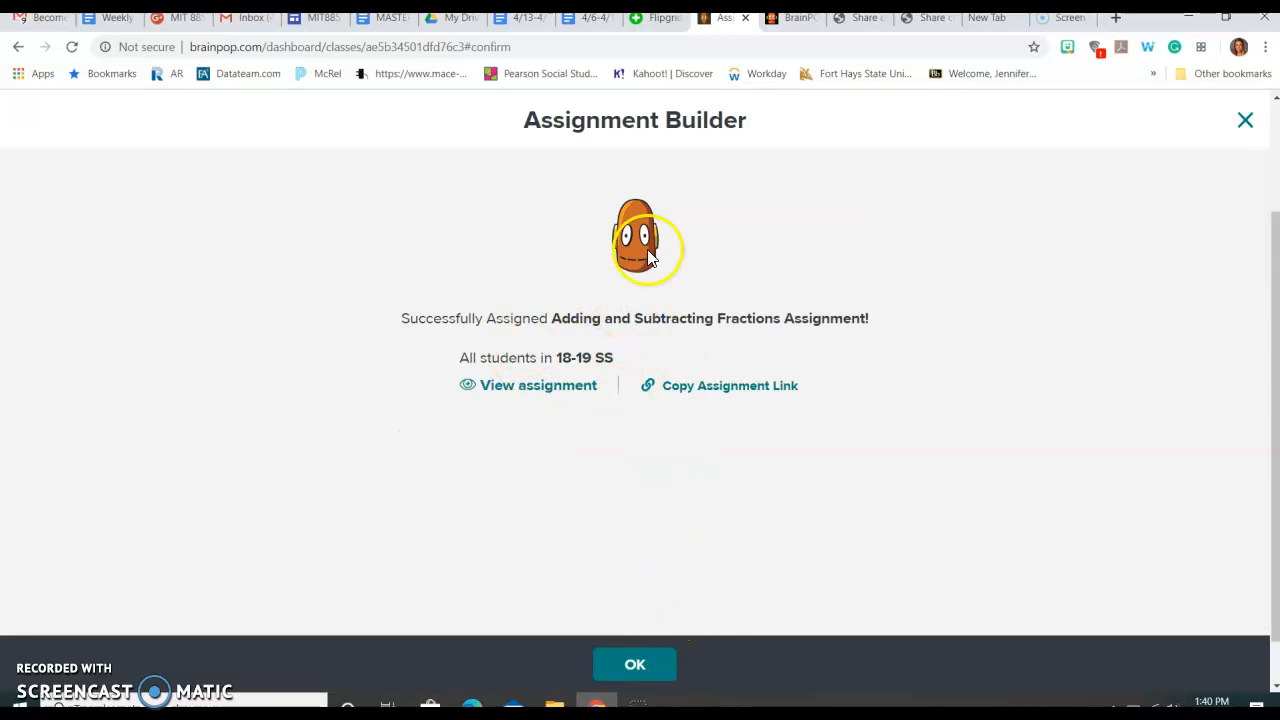
pyautogui.click(645, 664)
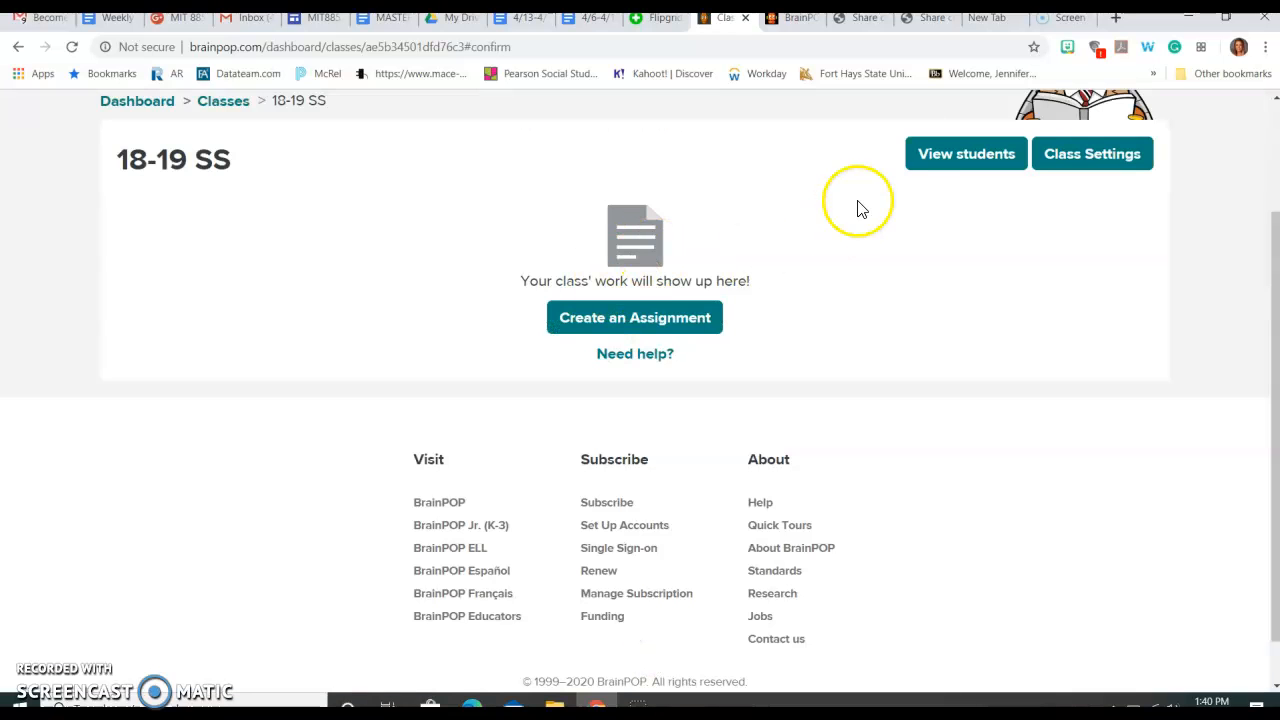